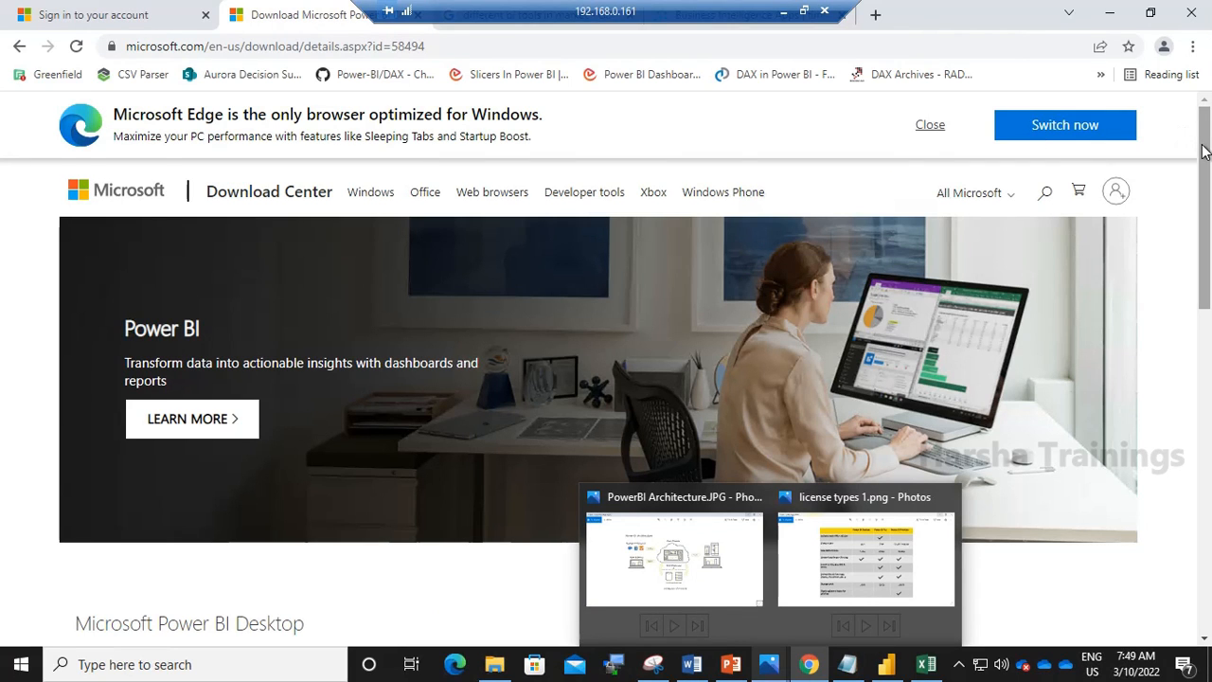
# - Scroll through the Power BI Desktop download page, then minimise the browser and Notepad windows
pyautogui.moveTo(1204, 152); pyautogui.dragTo(1205, 316)
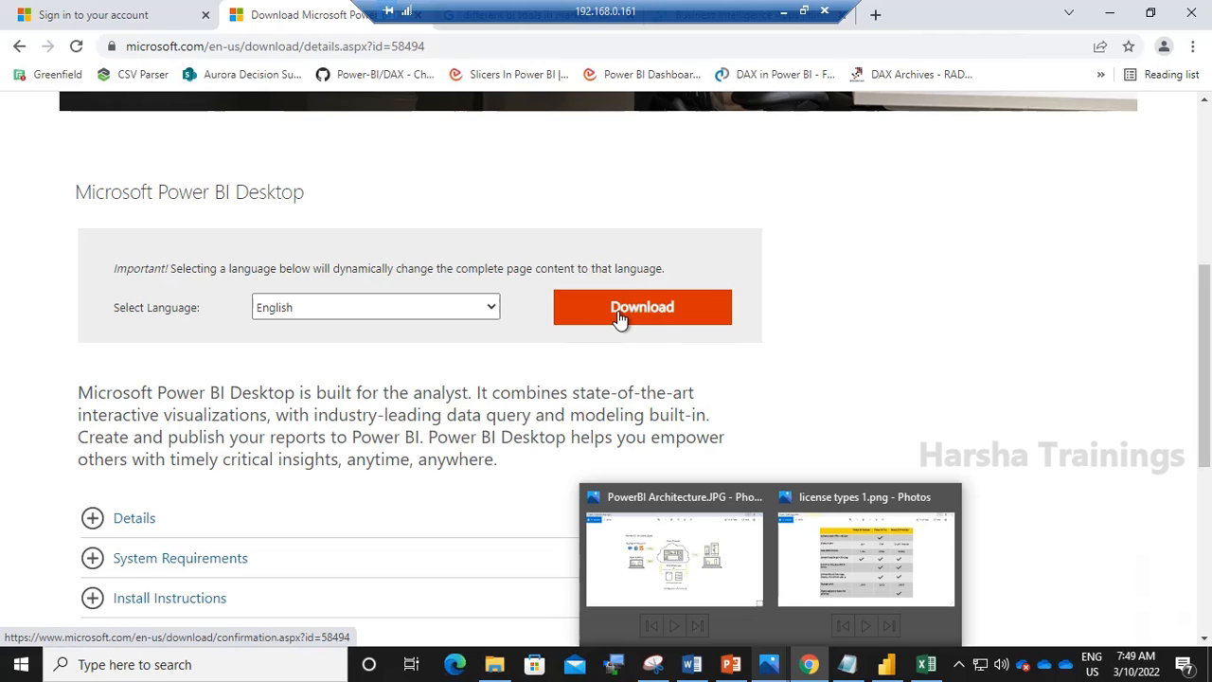
pyautogui.click(1112, 13)
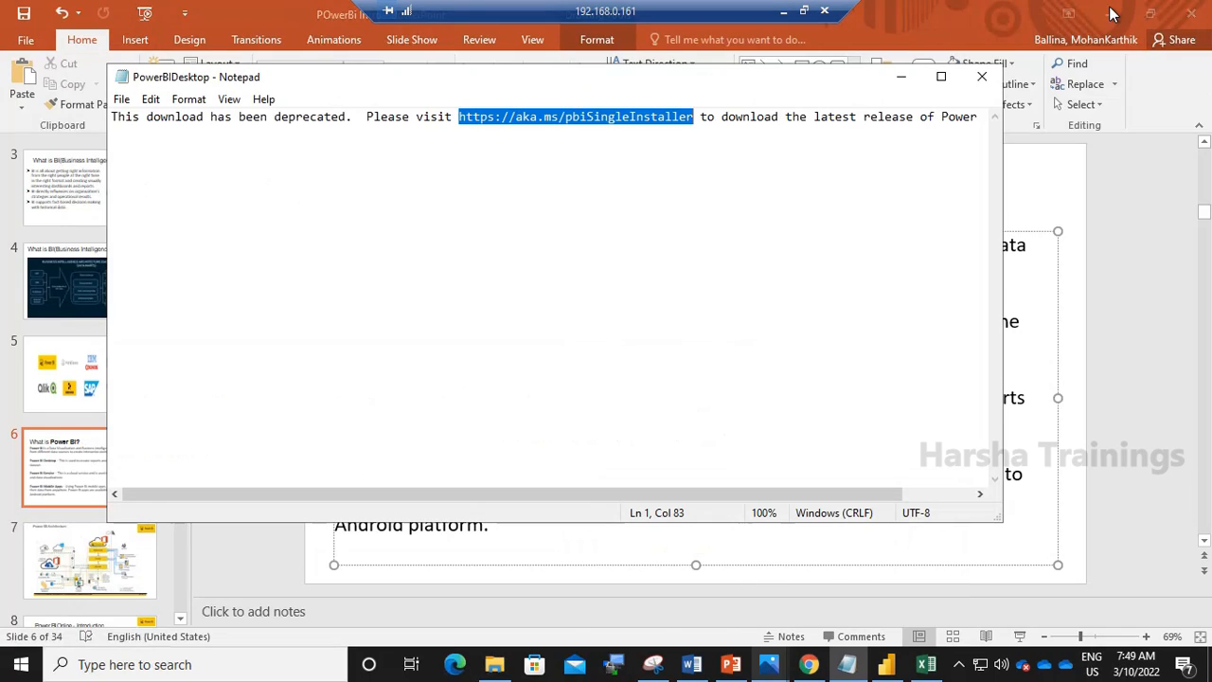
pyautogui.click(901, 80)
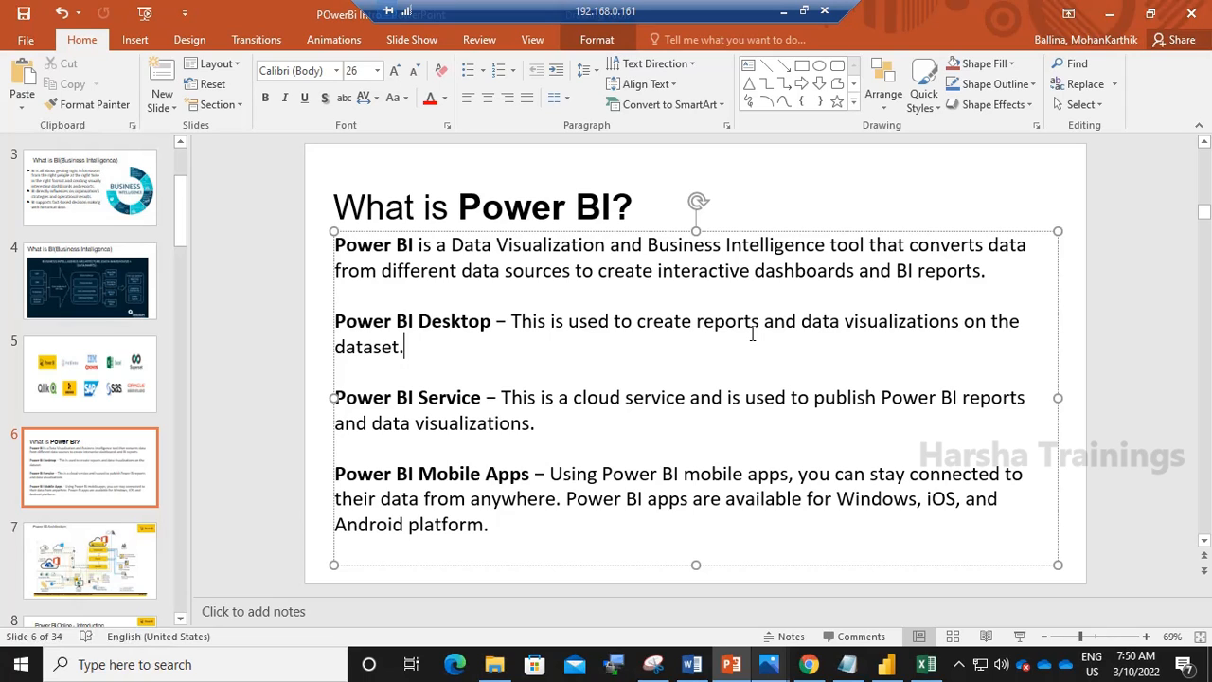
# - Switch between the Power BI Desktop report and the PowerPoint slide describing Power BI
pyautogui.click(890, 673)
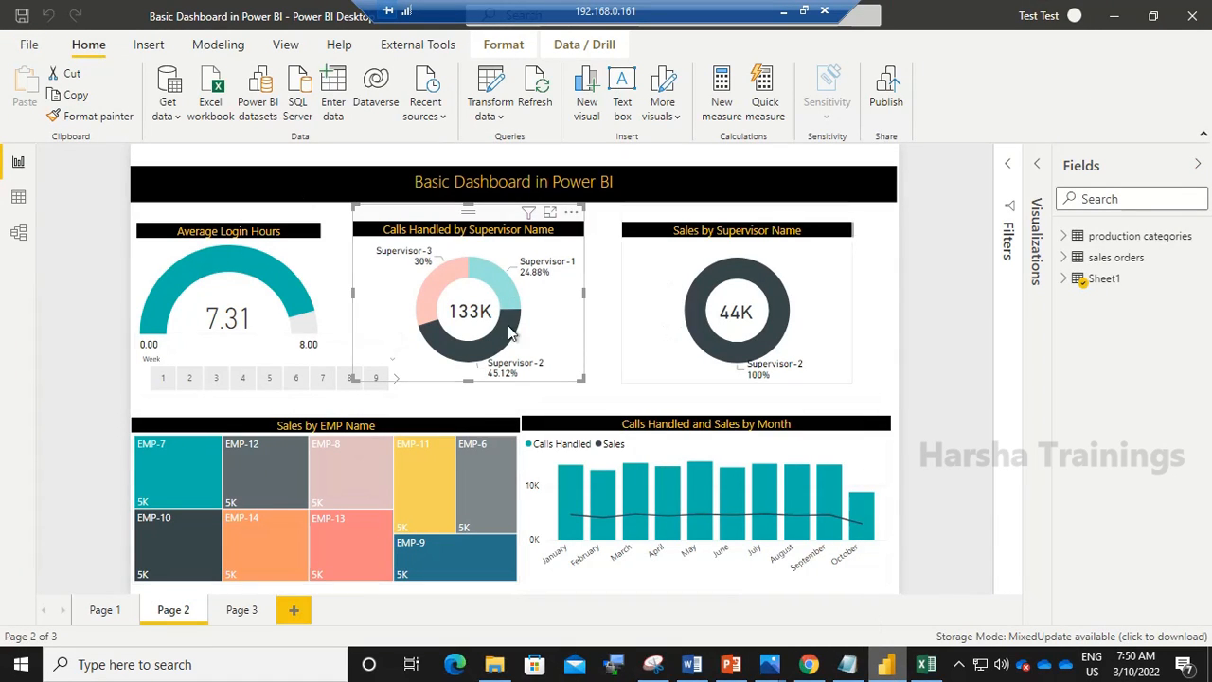
pyautogui.click(1112, 16)
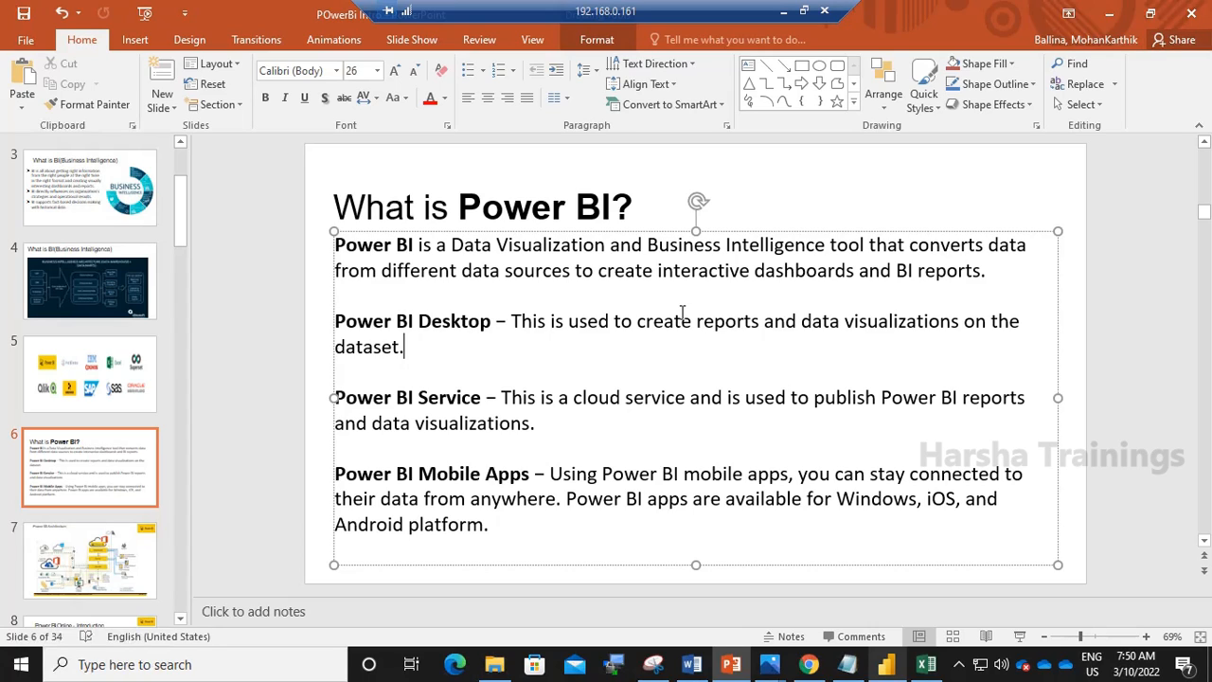
pyautogui.click(888, 665)
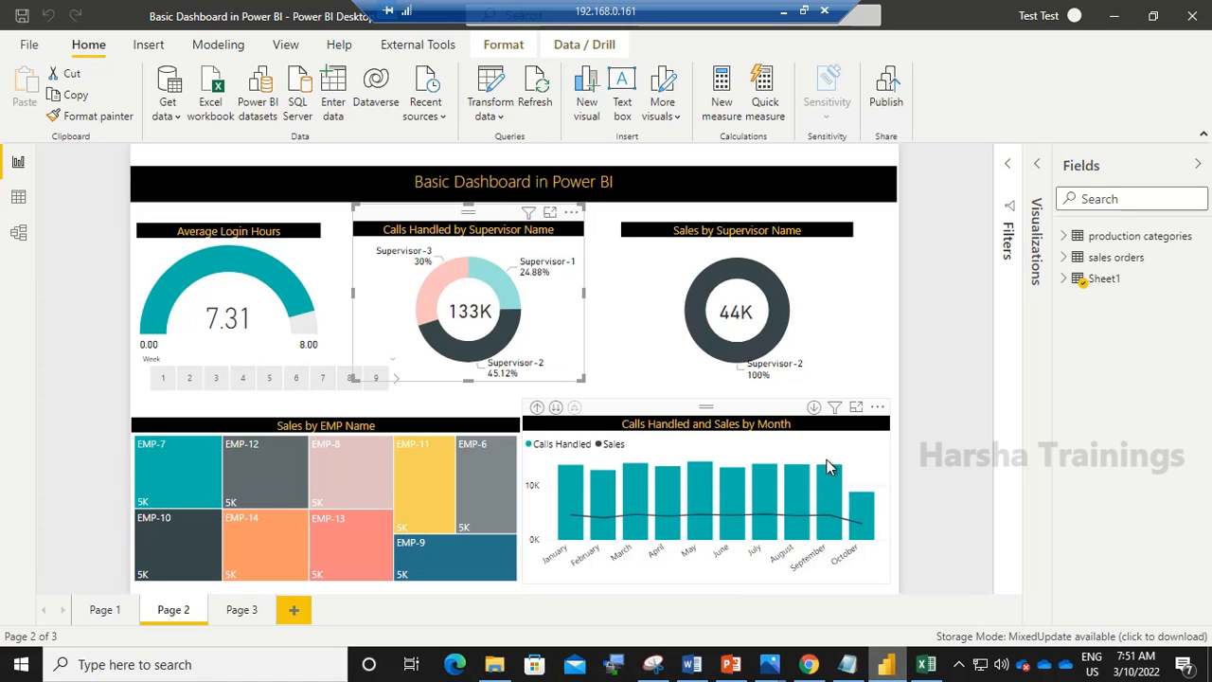
pyautogui.click(732, 666)
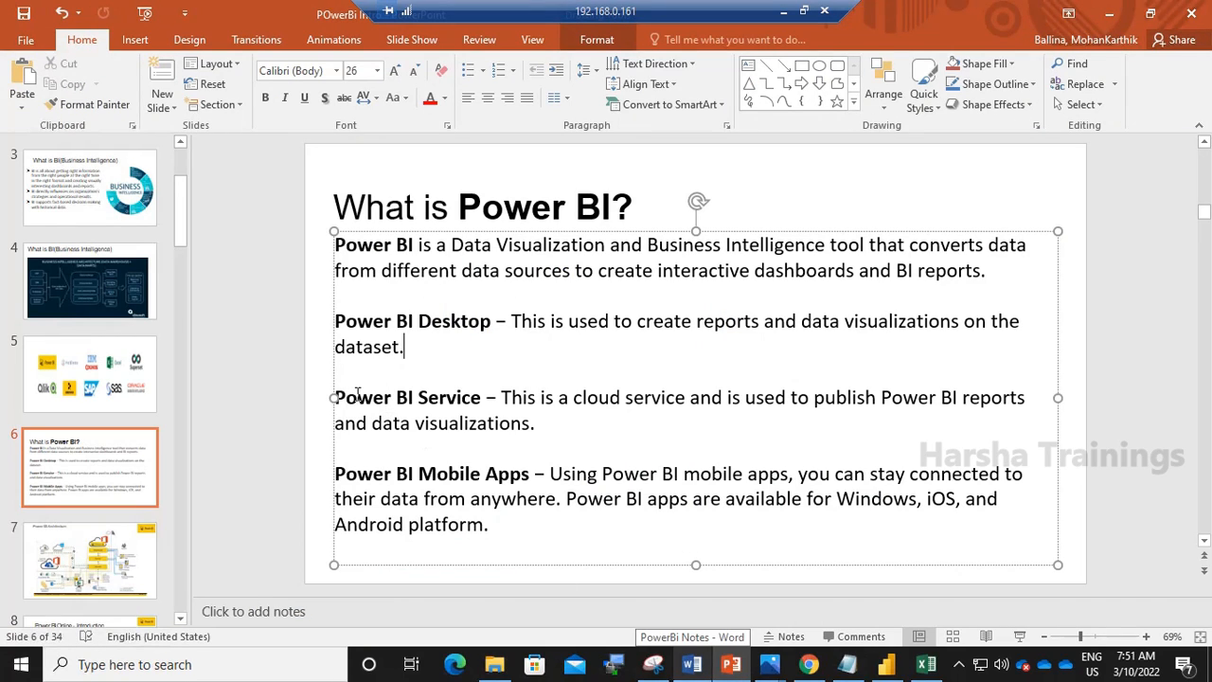
# - Highlight the Power BI Service and Power BI Desktop descriptions on the slide while reviewing them
pyautogui.moveTo(336, 398); pyautogui.dragTo(516, 428)
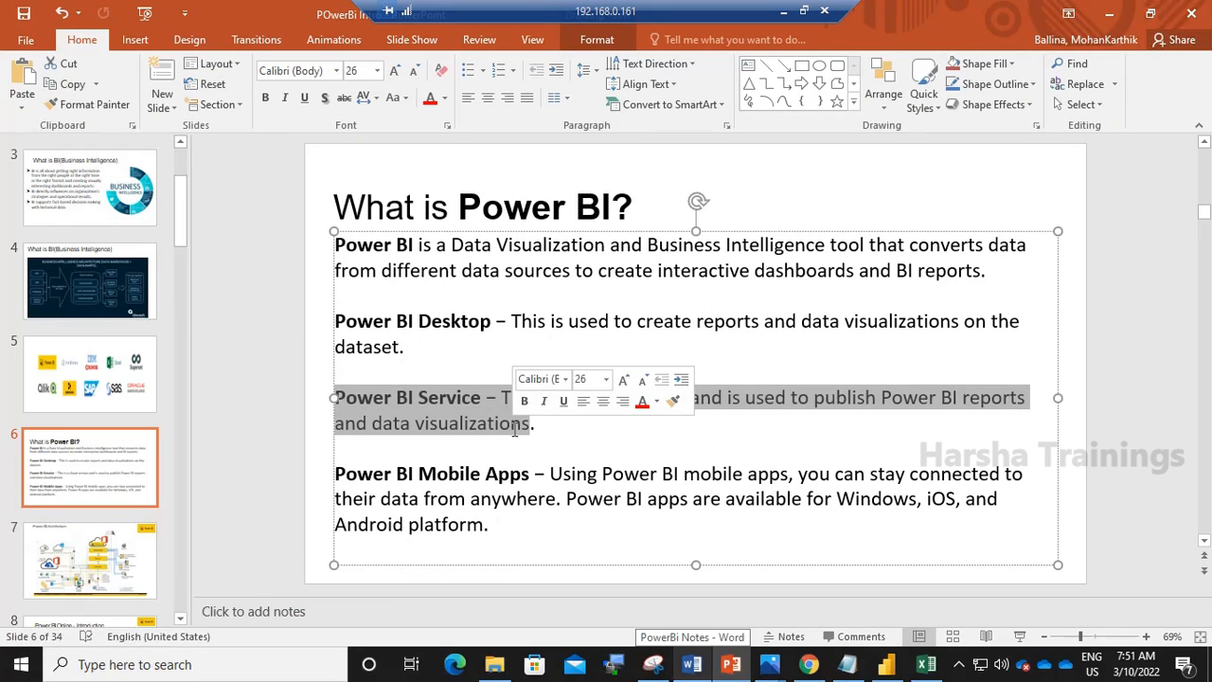
pyautogui.click(486, 423)
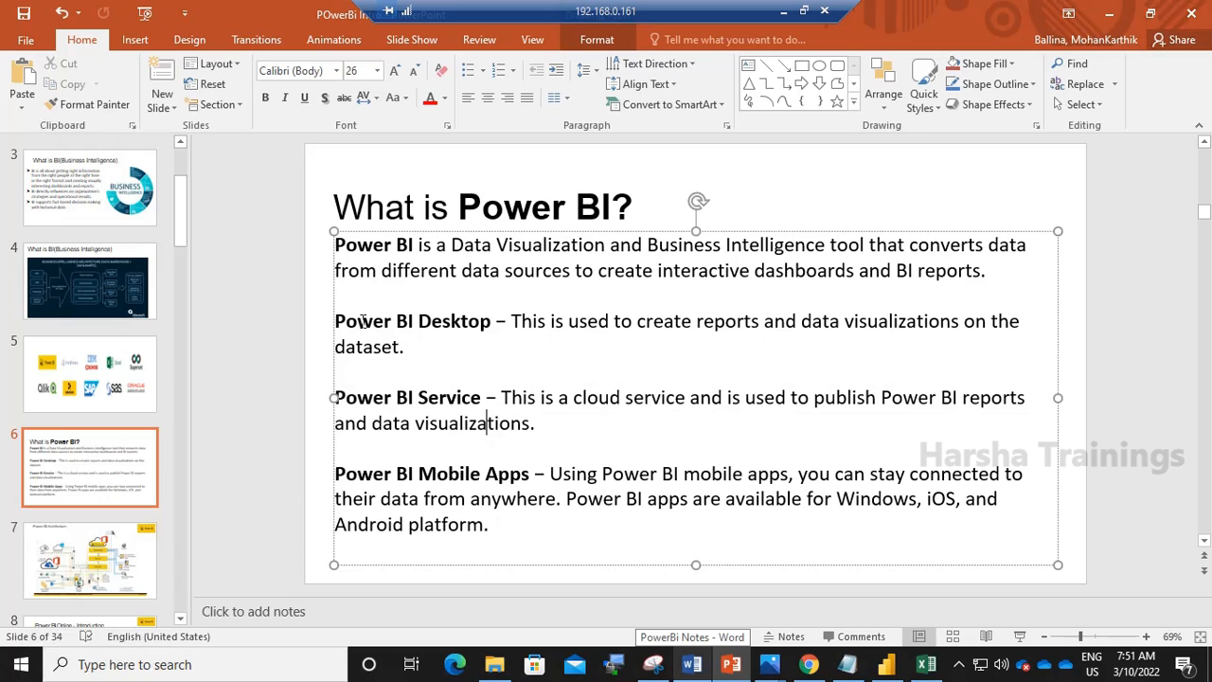
pyautogui.moveTo(362, 322); pyautogui.dragTo(417, 348)
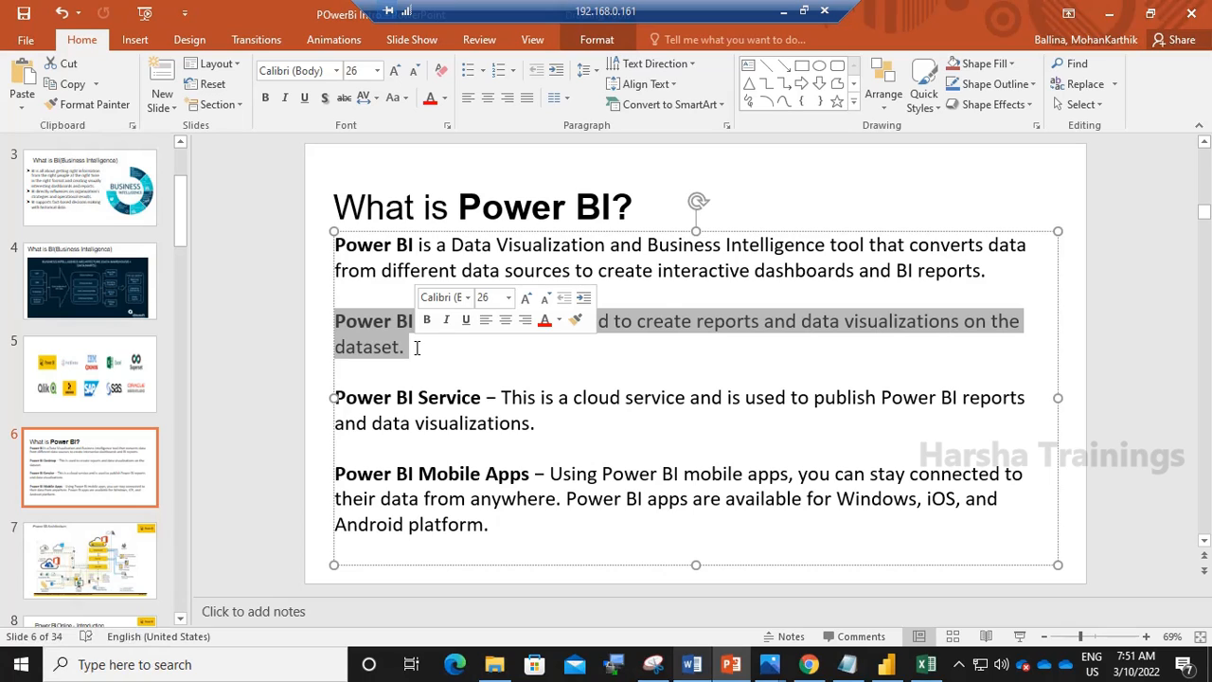
pyautogui.click(428, 400)
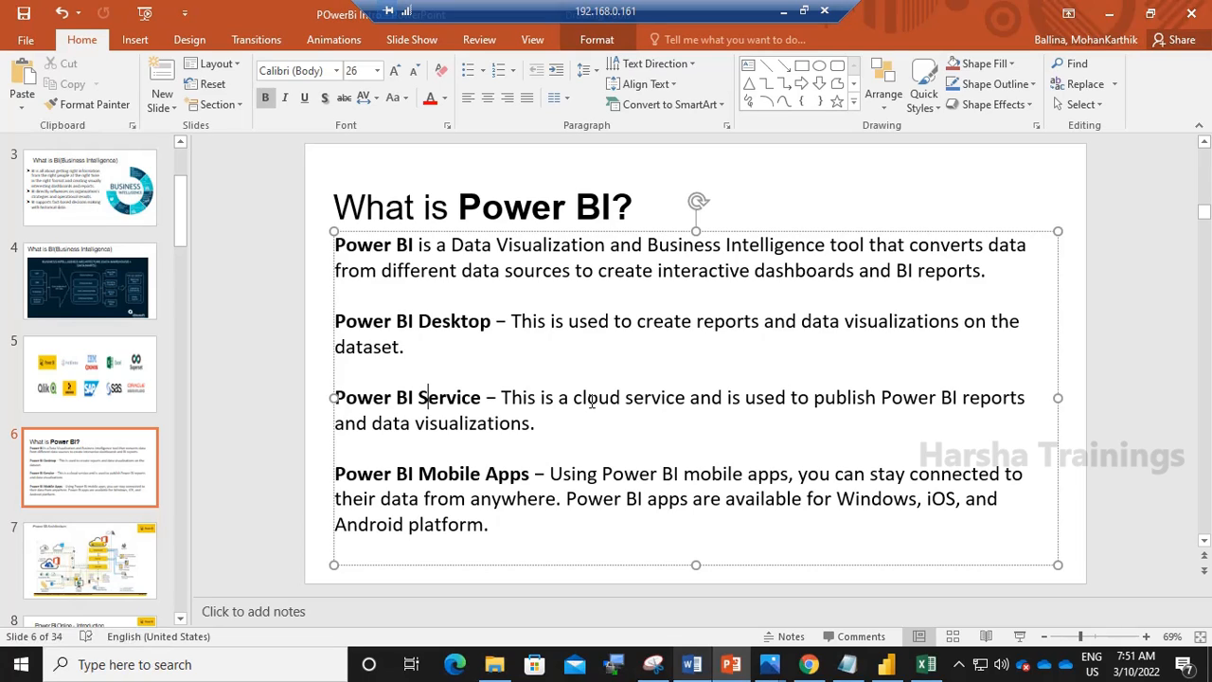
# - Return to the browser and open app.powerbi.com in the sign-in tab
pyautogui.click(886, 666)
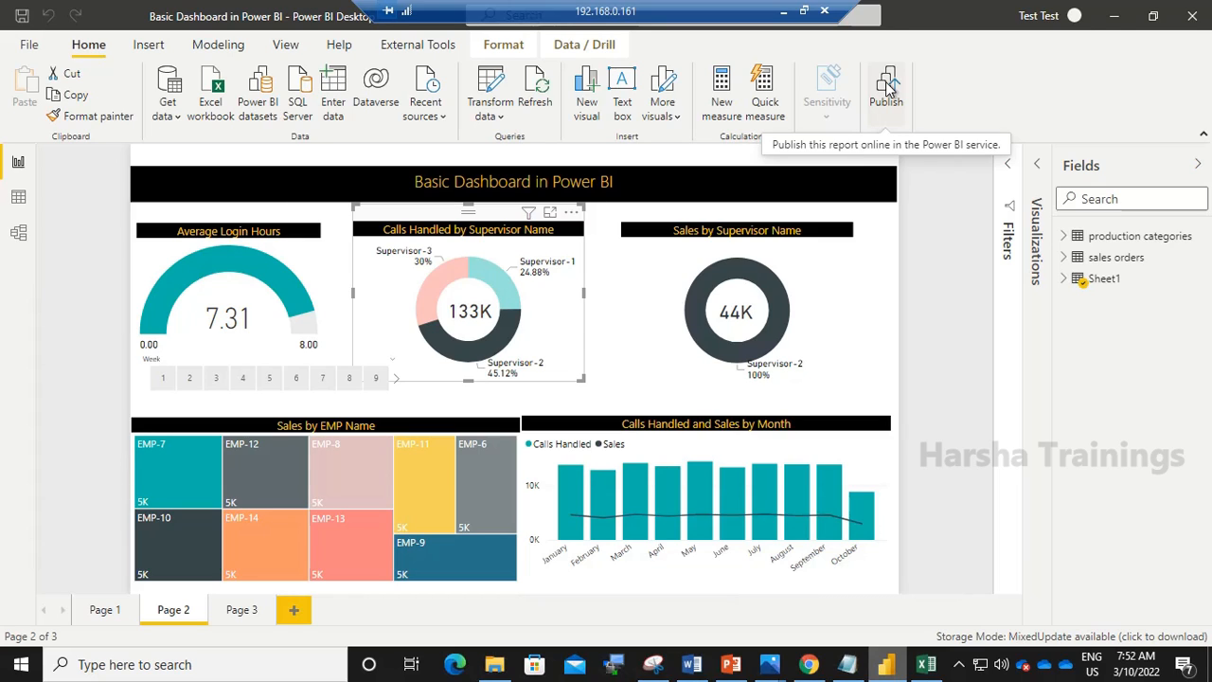
pyautogui.click(810, 668)
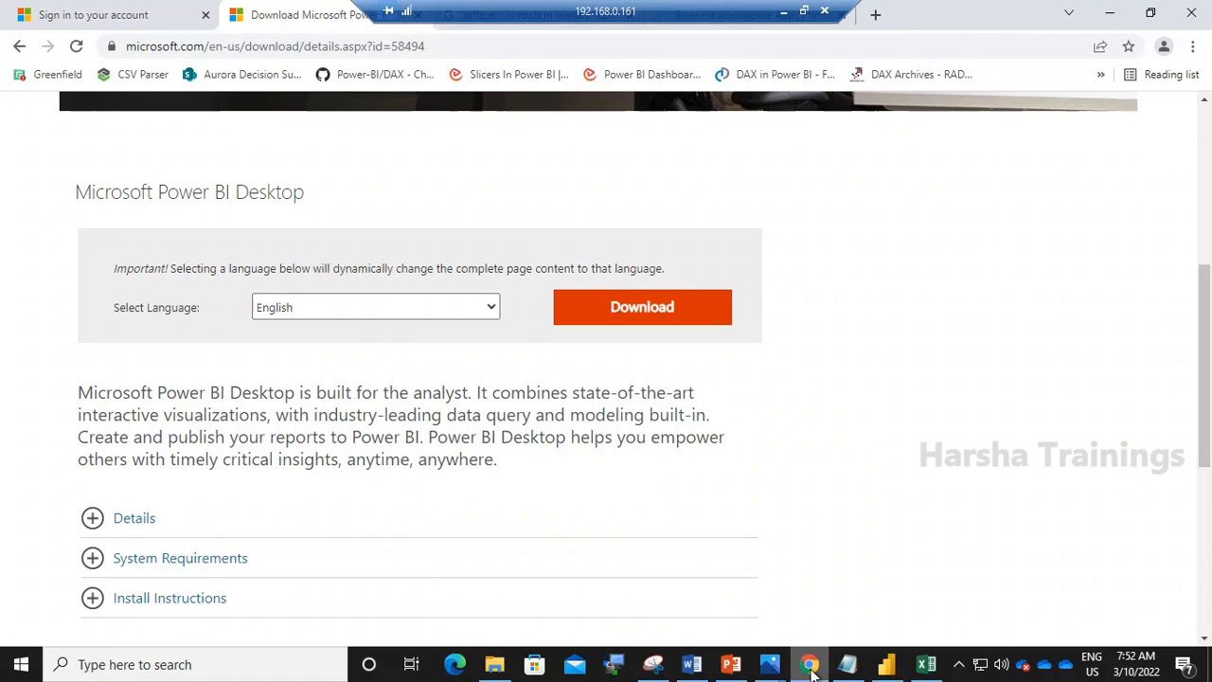
pyautogui.click(90, 9)
pyautogui.click(159, 49)
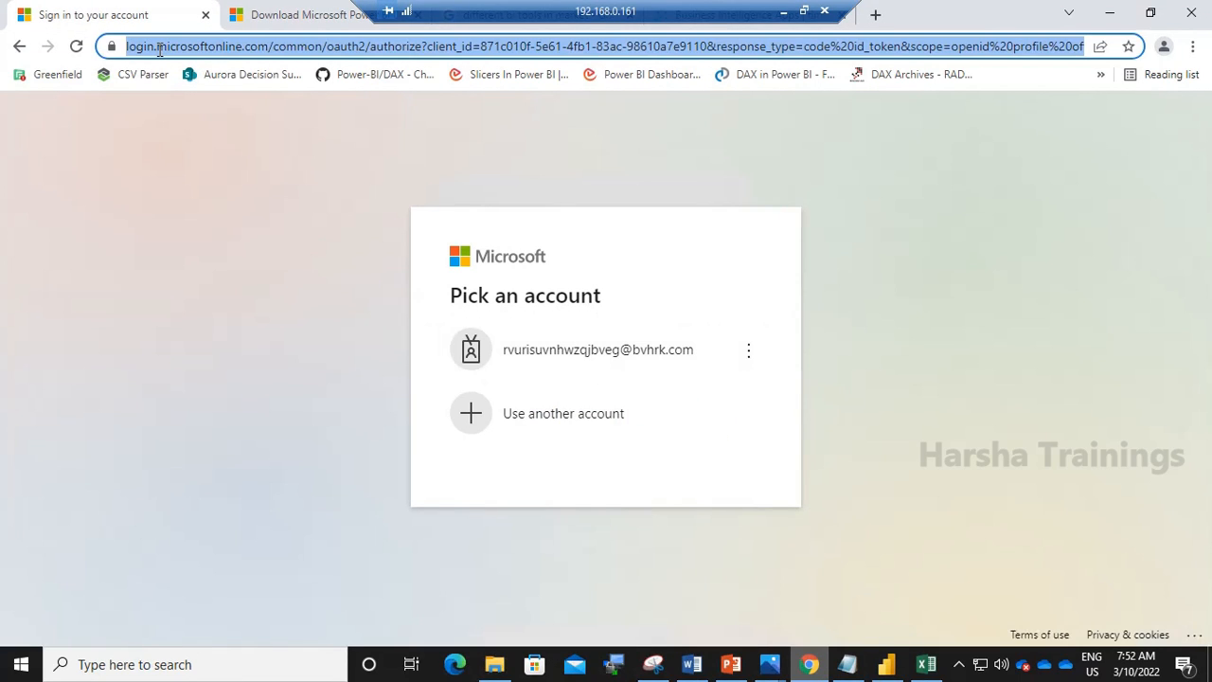
pyautogui.write('app')
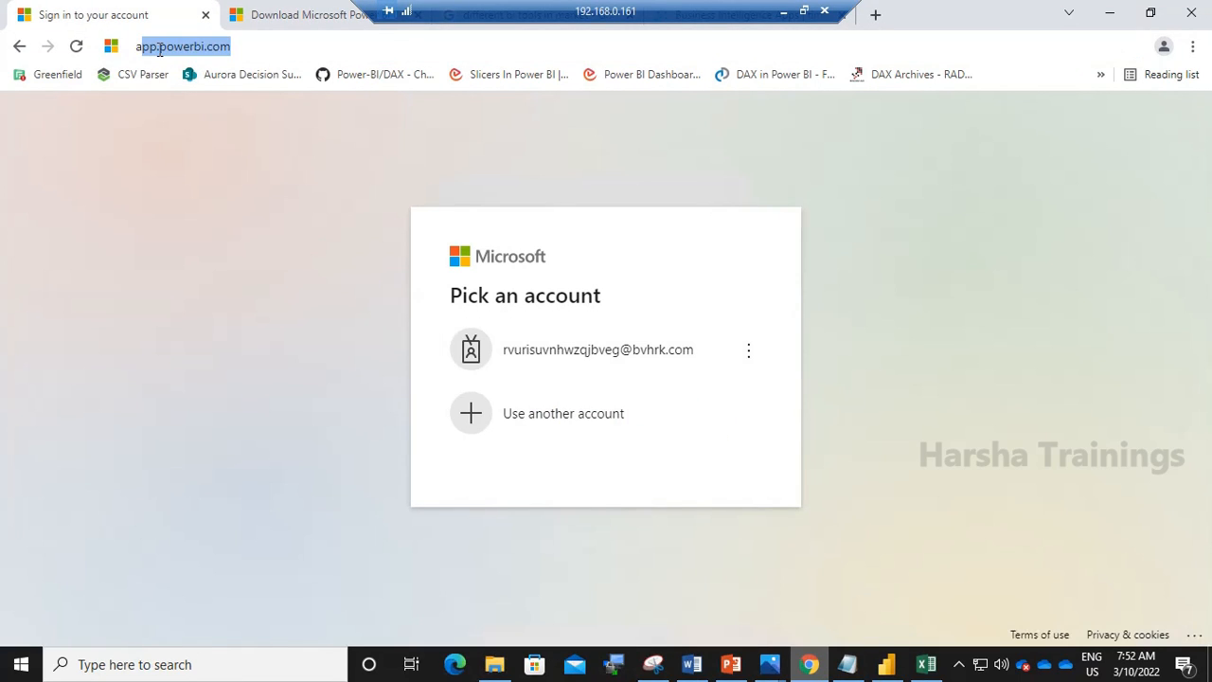
pyautogui.press('Return')
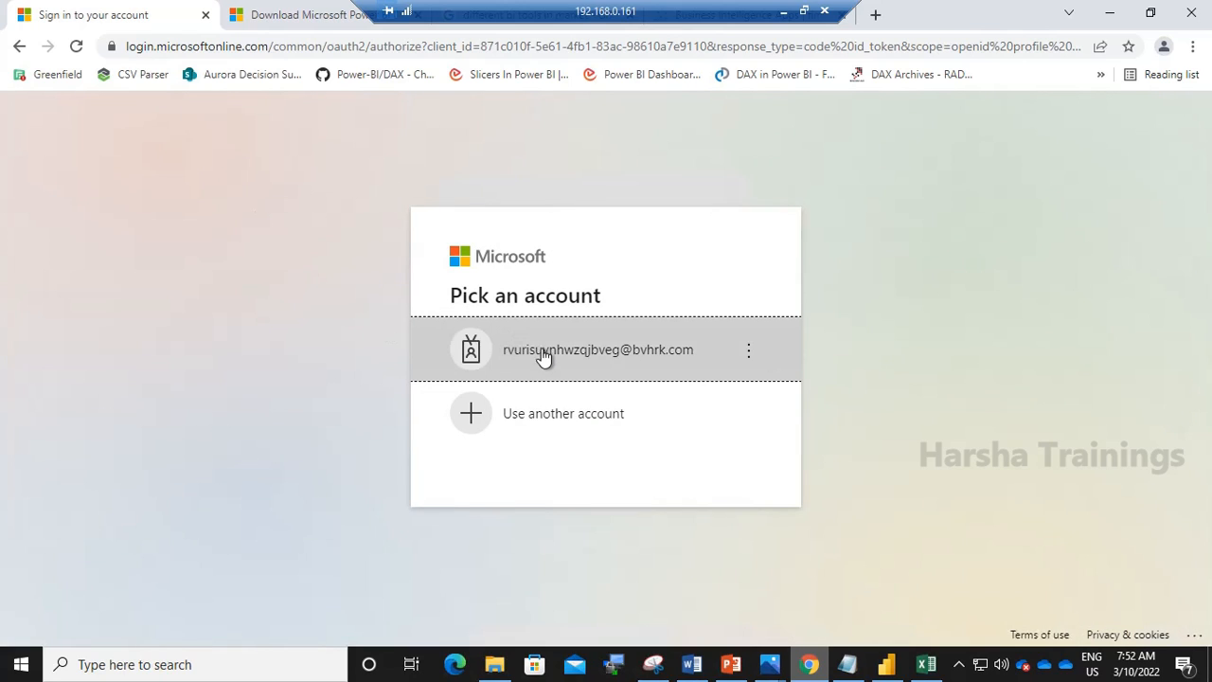
# - Sign in with the listed account, enter the account password, and skip the security setup for now
pyautogui.click(547, 360)
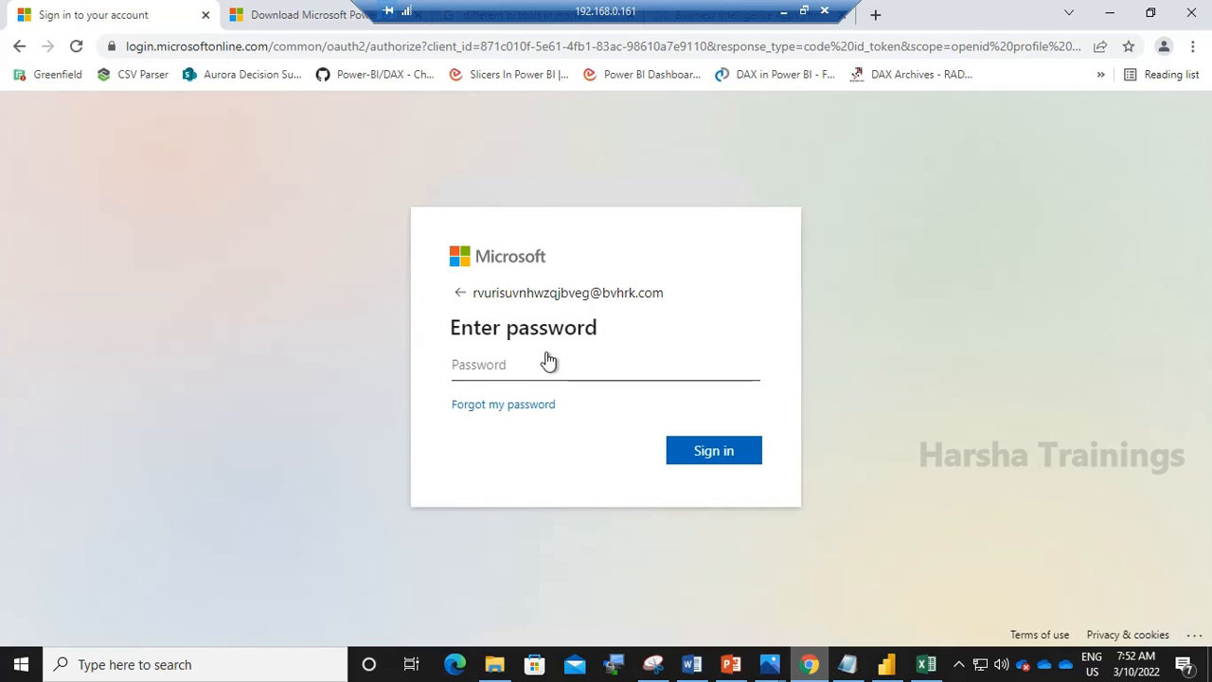
pyautogui.write('••••••••')
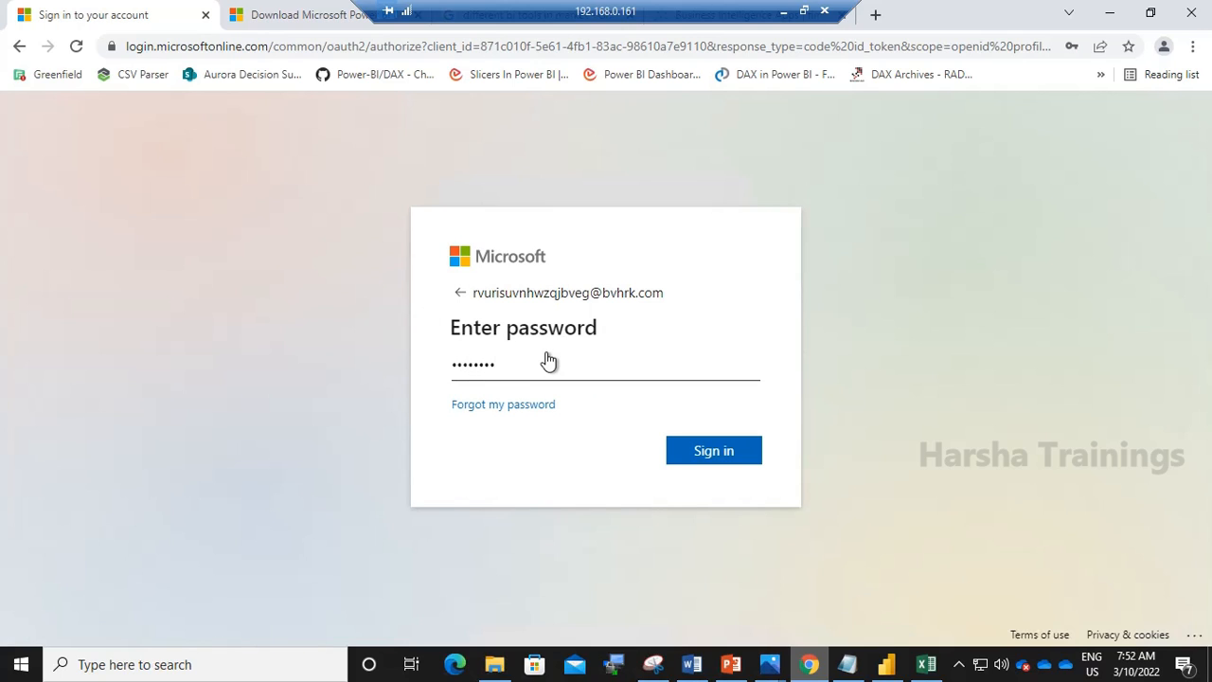
pyautogui.press('Return')
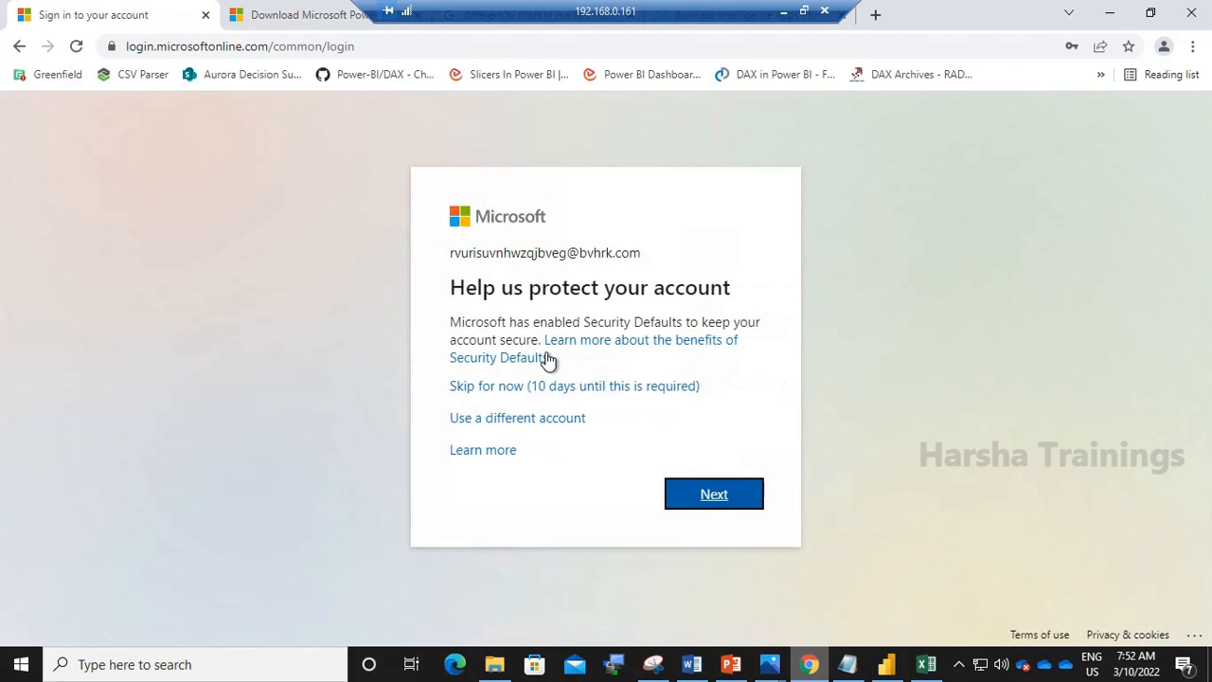
pyautogui.click(545, 388)
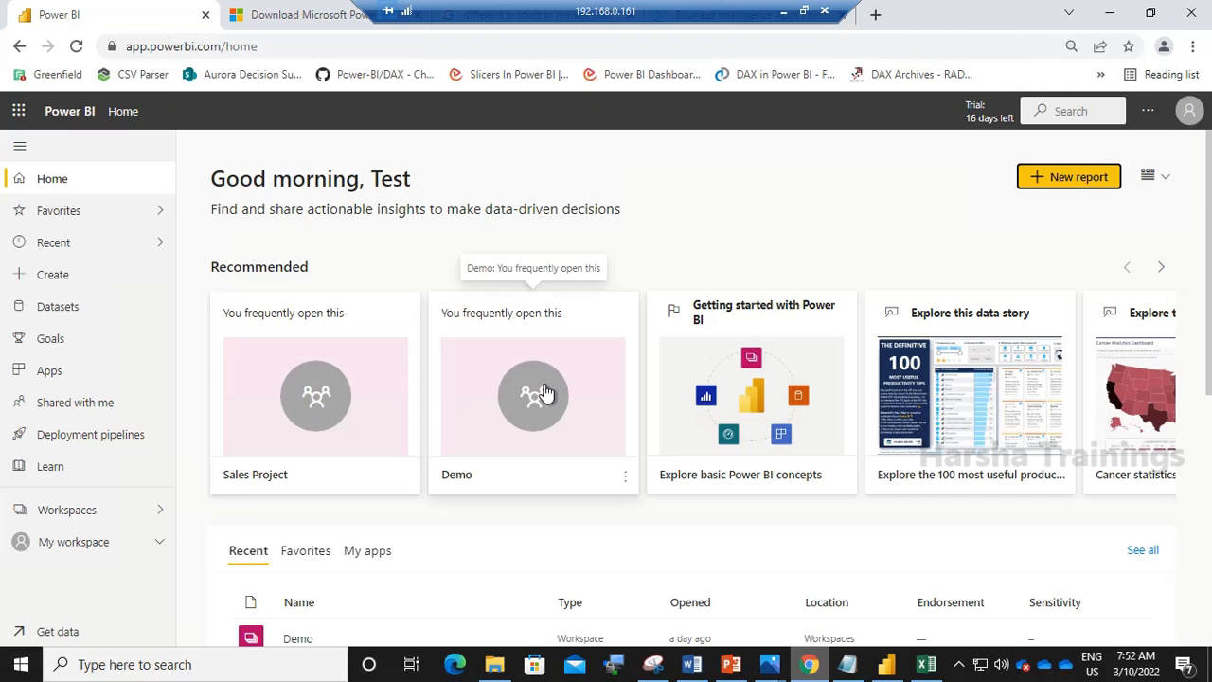
# - Create a new workspace named First Dashboard
pyautogui.click(85, 512)
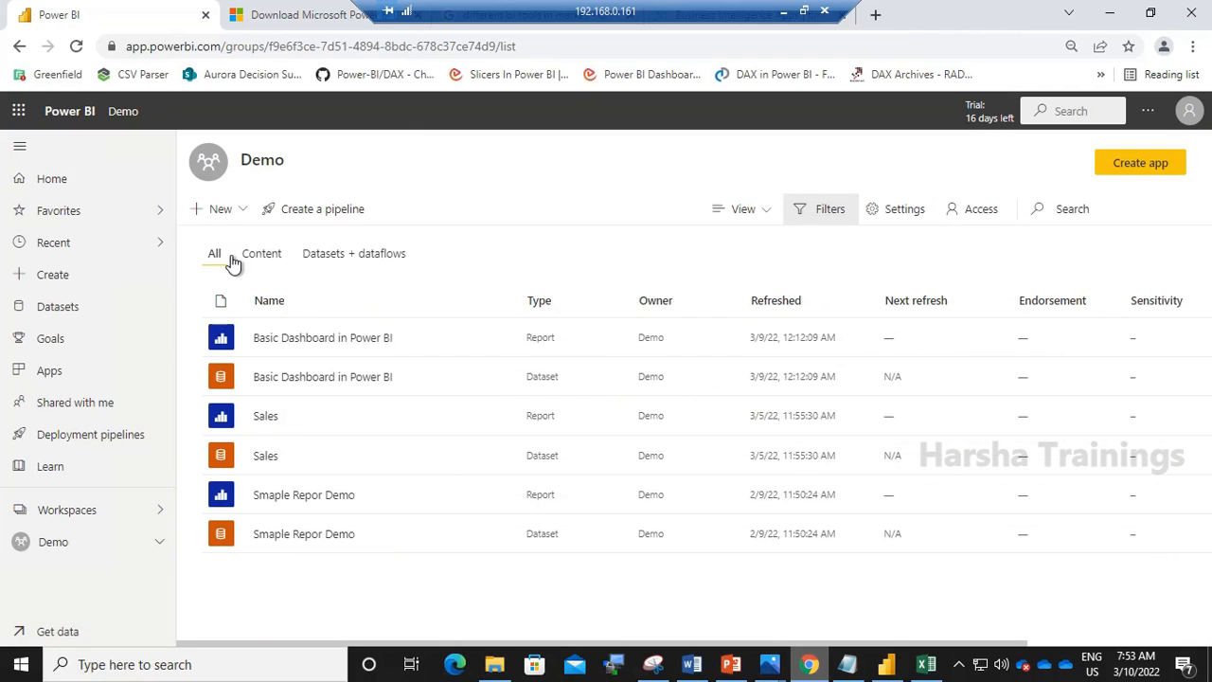
pyautogui.click(81, 514)
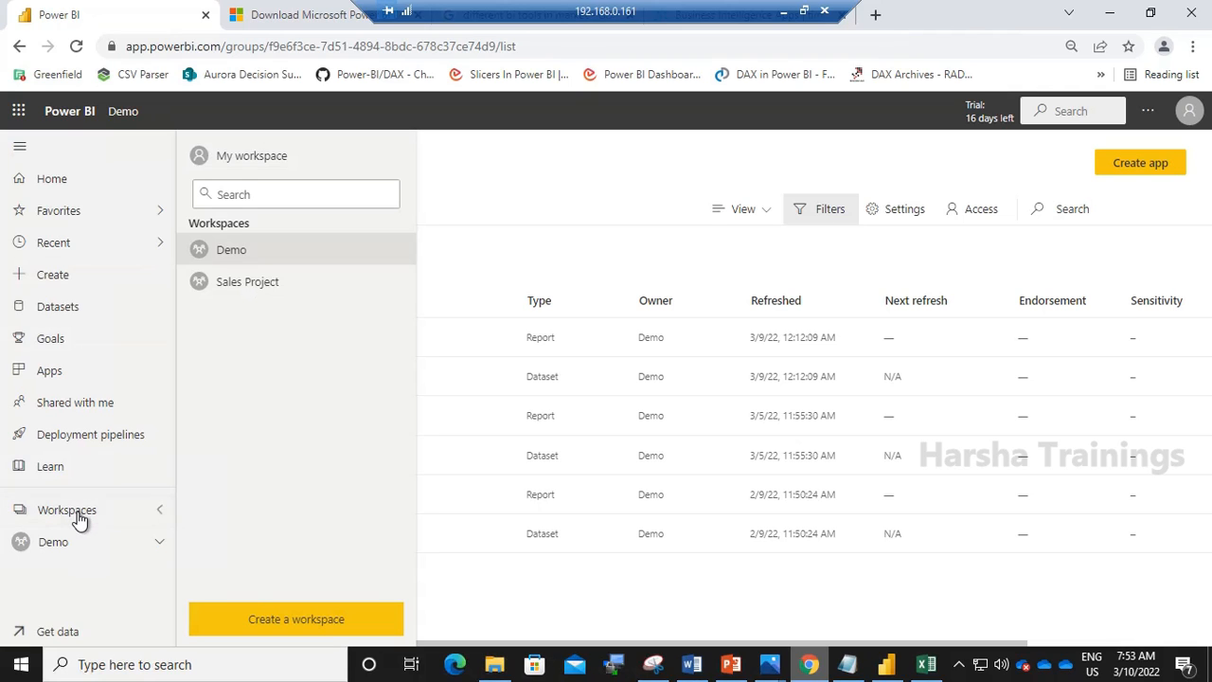
pyautogui.click(263, 623)
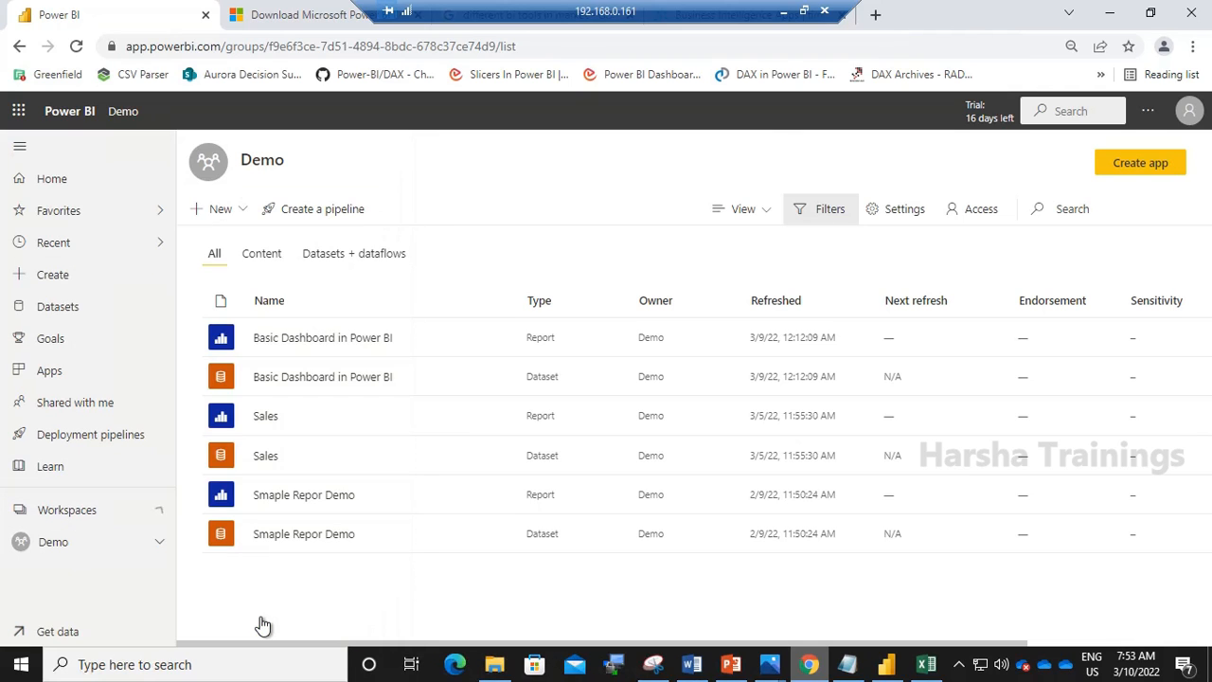
pyautogui.click(843, 333)
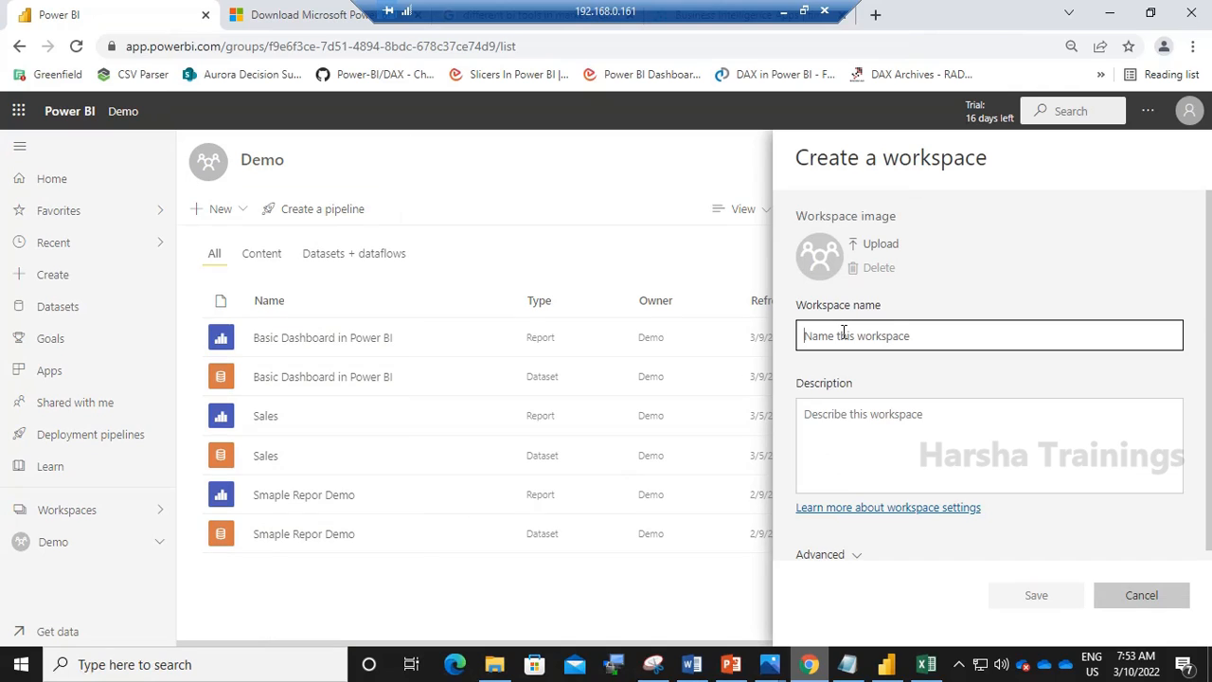
pyautogui.write('Firs')
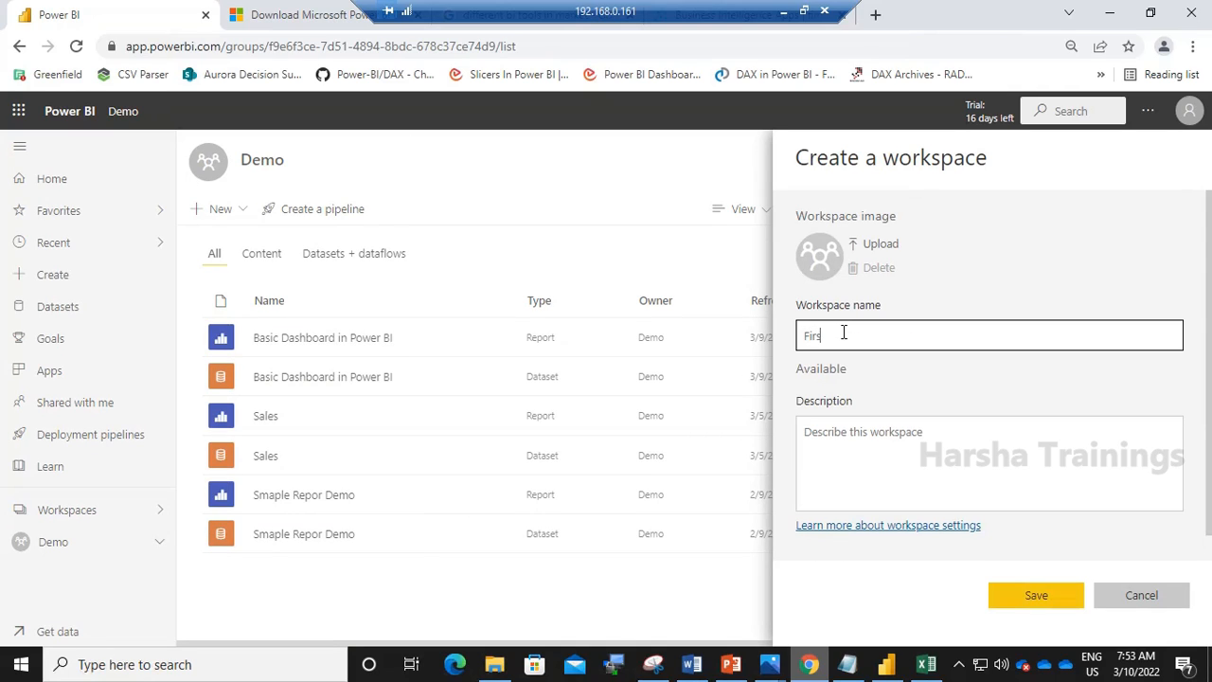
pyautogui.write('t Dashboard')
pyautogui.click(1047, 604)
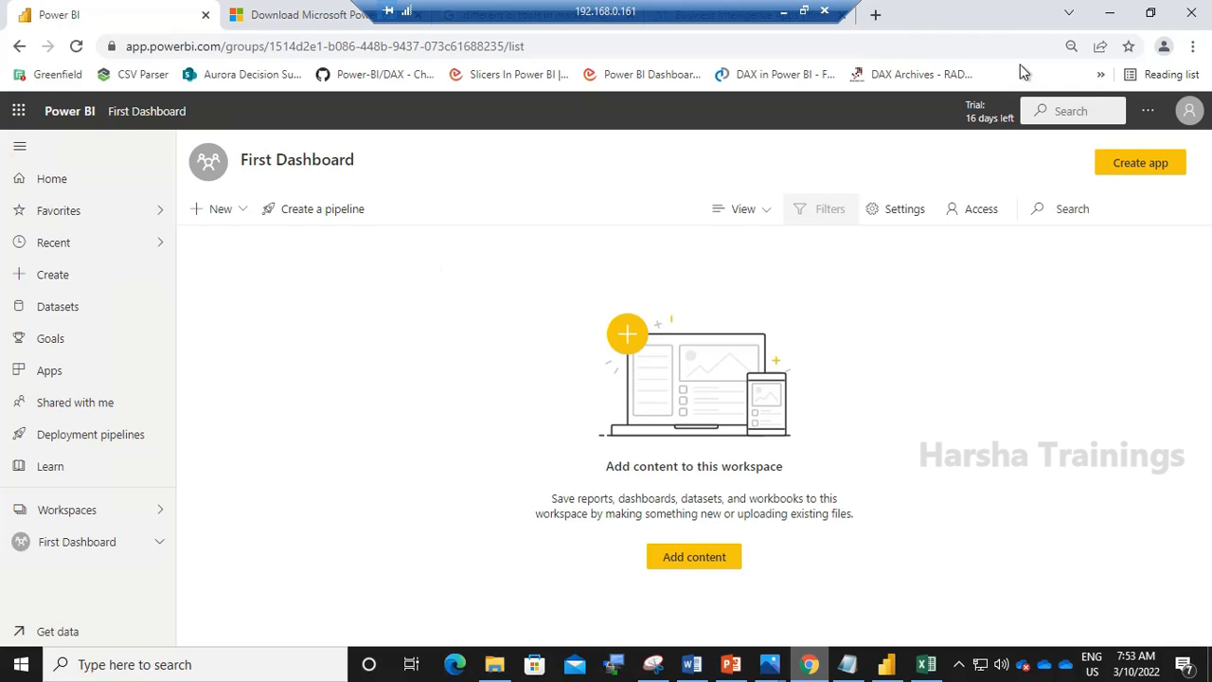
# - In Power BI Desktop, get data from the Excel workbook Sales and Orders in the Powerbi\Demo folder
pyautogui.click(1110, 13)
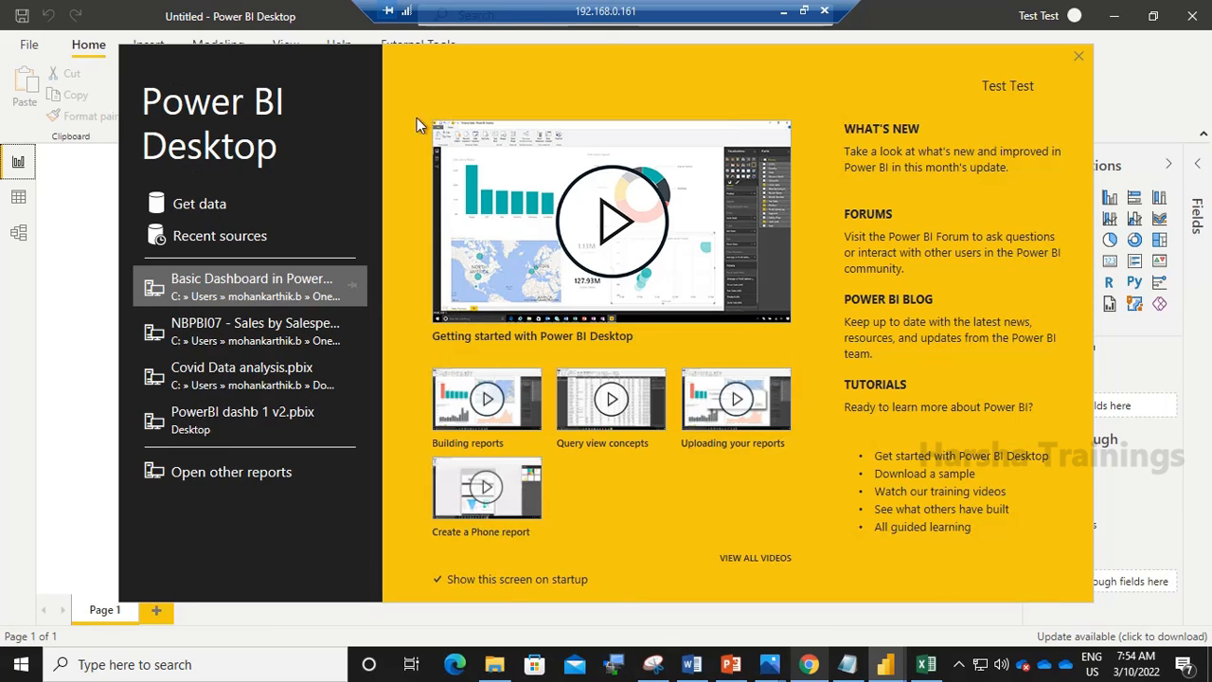
pyautogui.click(197, 206)
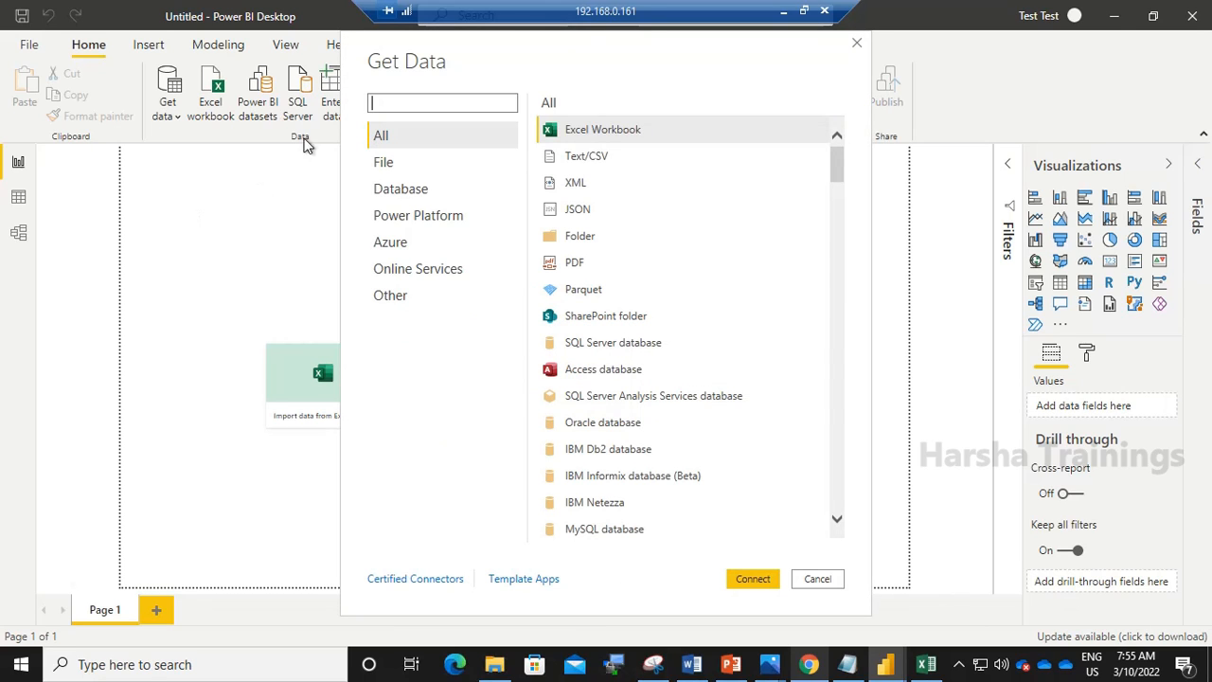
pyautogui.click(591, 136)
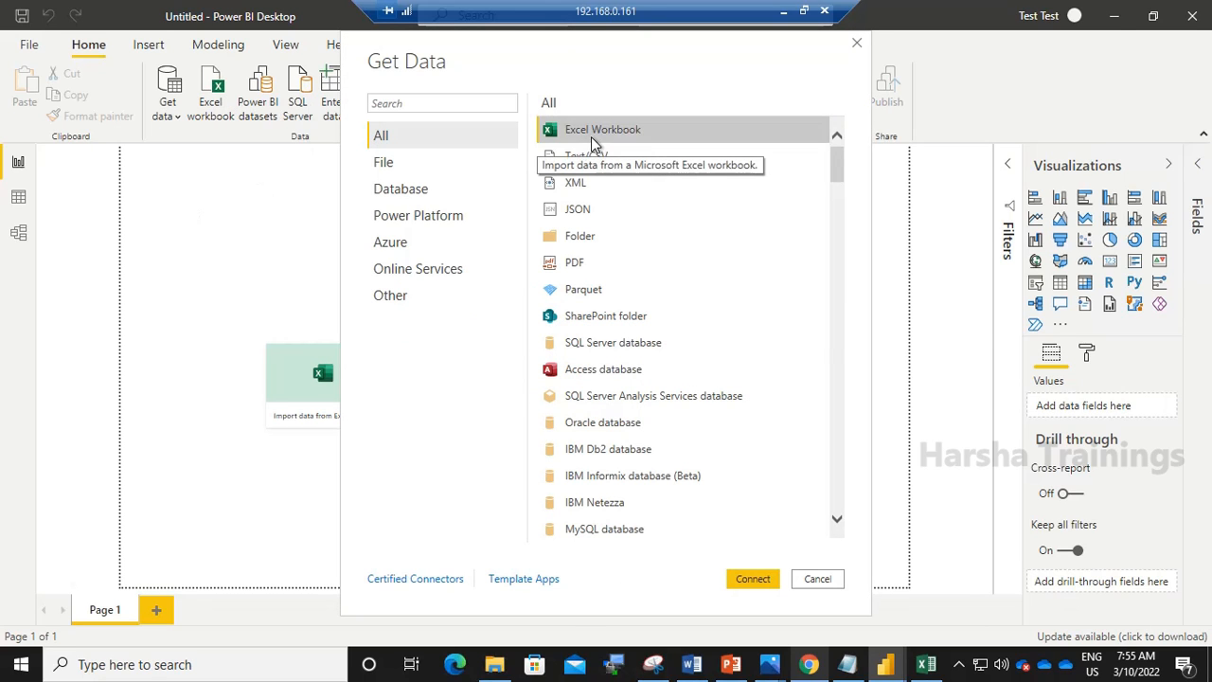
pyautogui.click(753, 579)
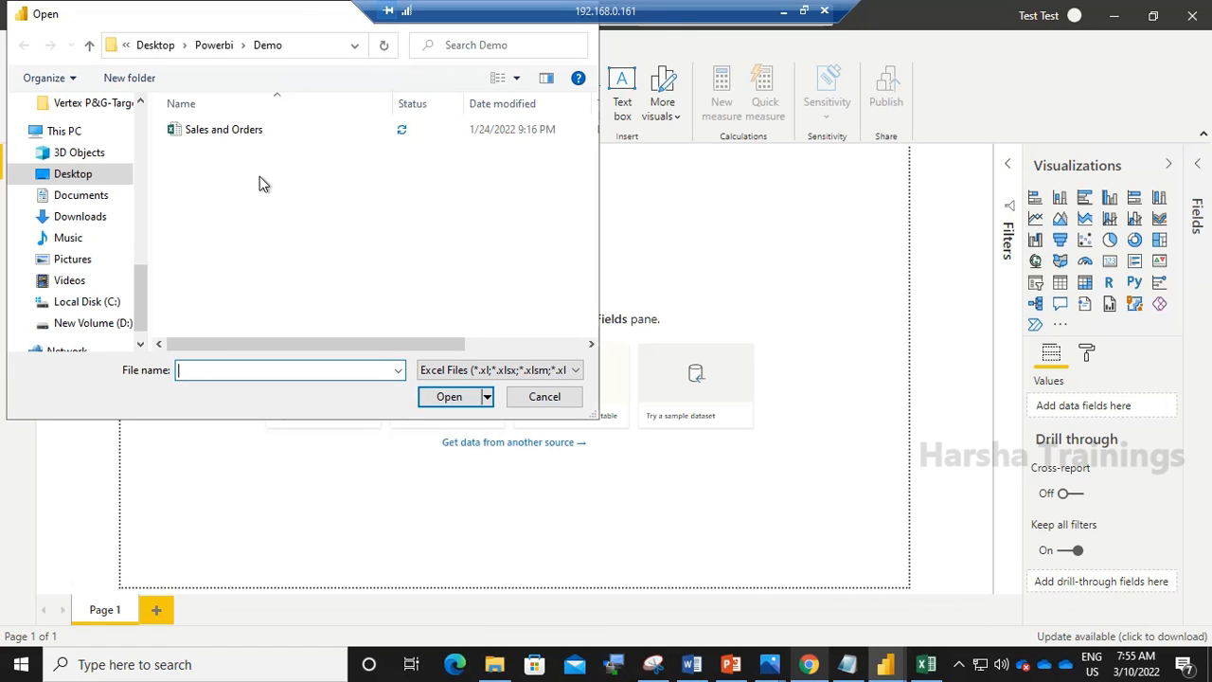
pyautogui.click(245, 133)
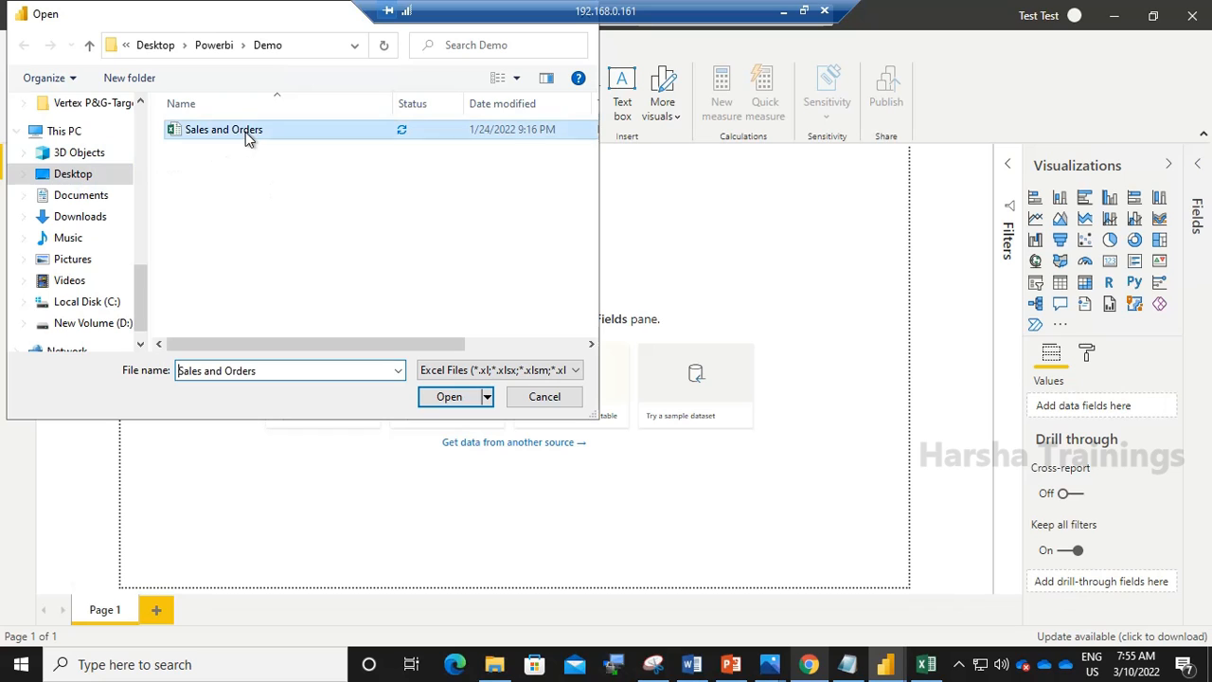
pyautogui.click(446, 400)
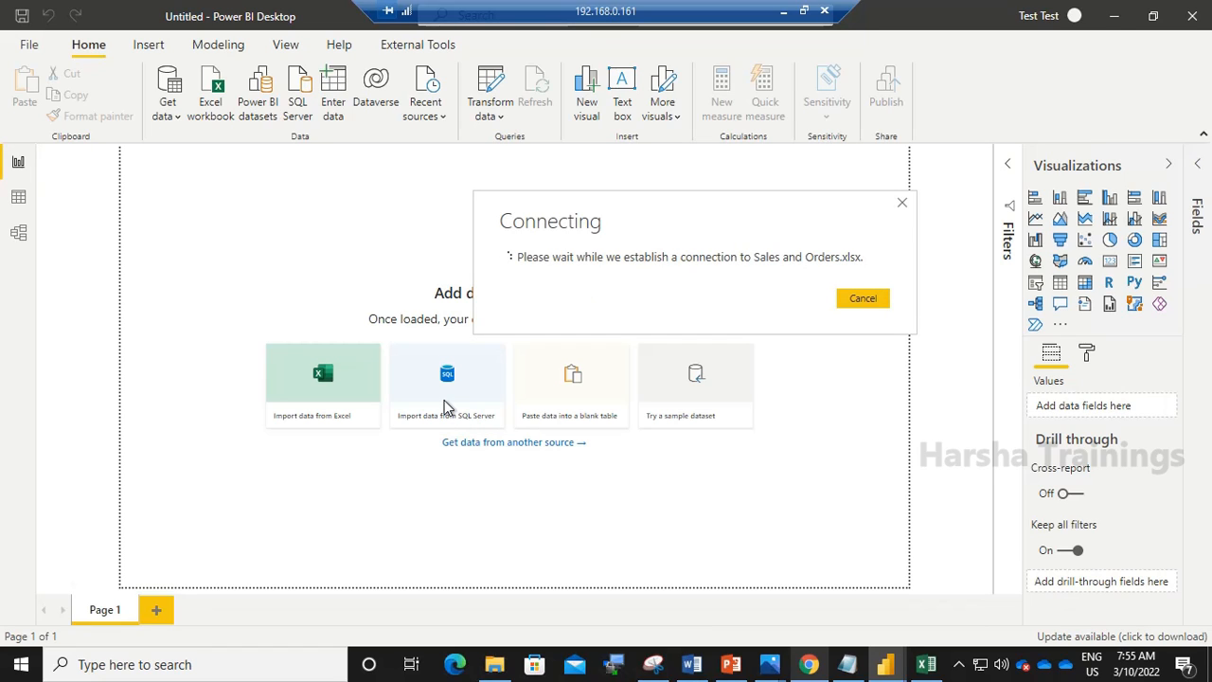
# - Open the Excel workbook and examine its Sales, Order and Sheet3 worksheets
pyautogui.click(927, 664)
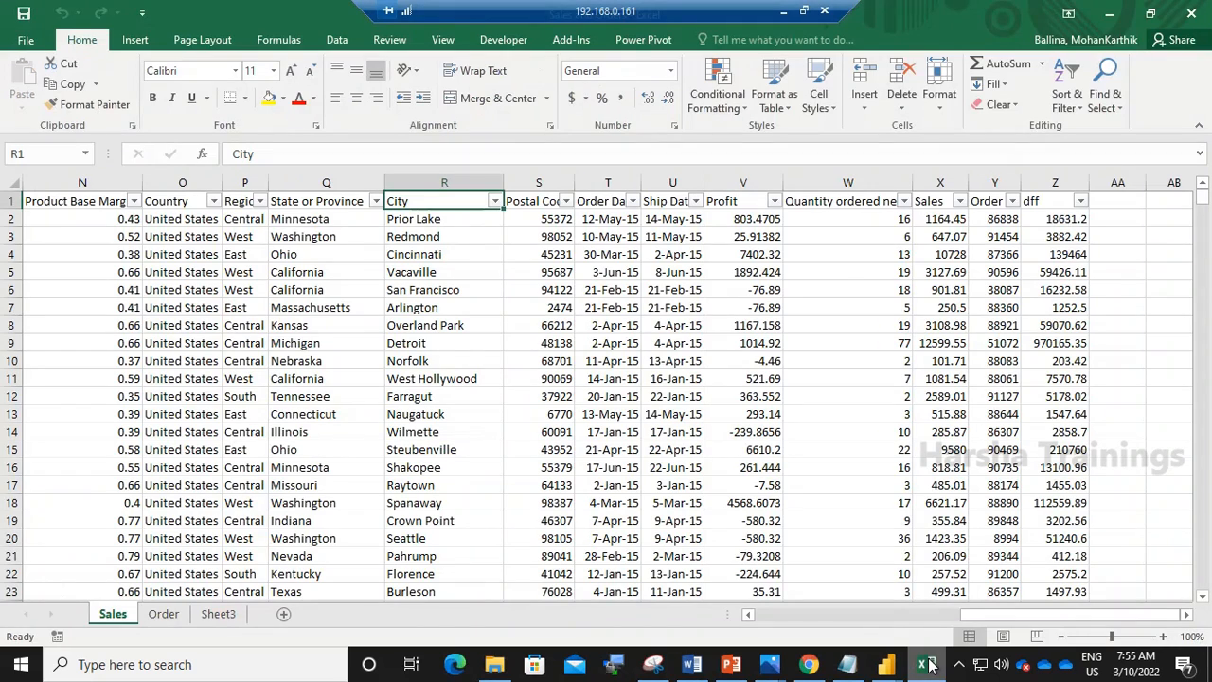
pyautogui.click(164, 615)
pyautogui.click(218, 615)
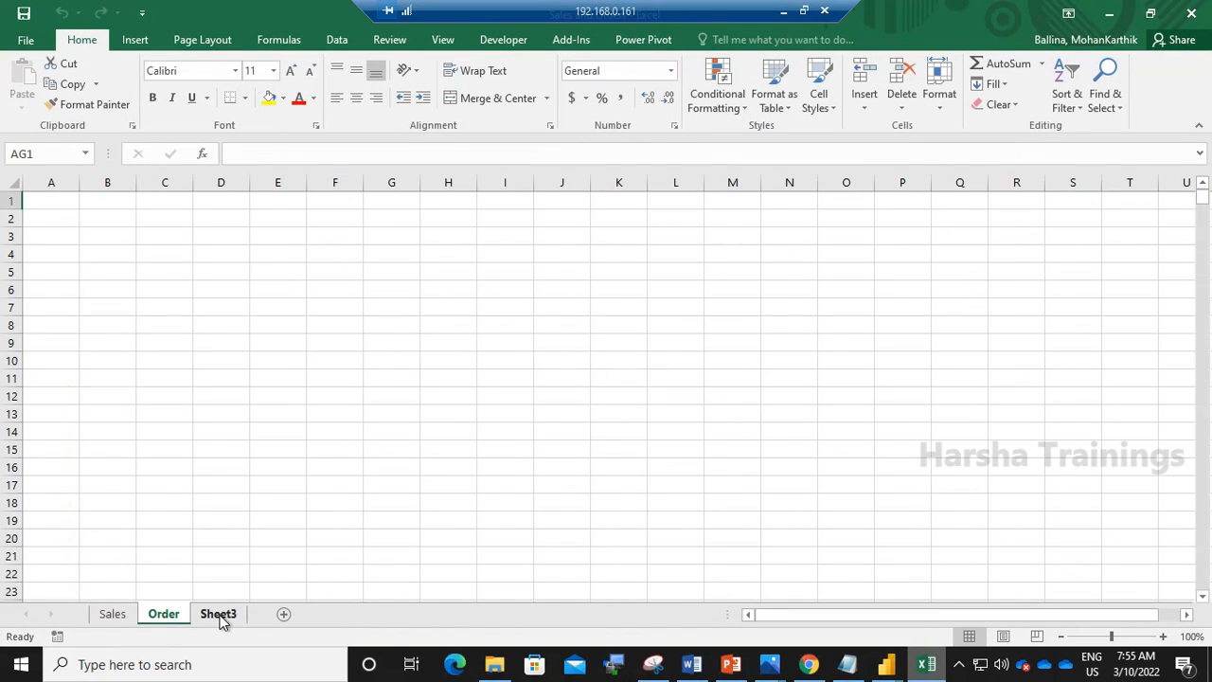
pyautogui.click(113, 614)
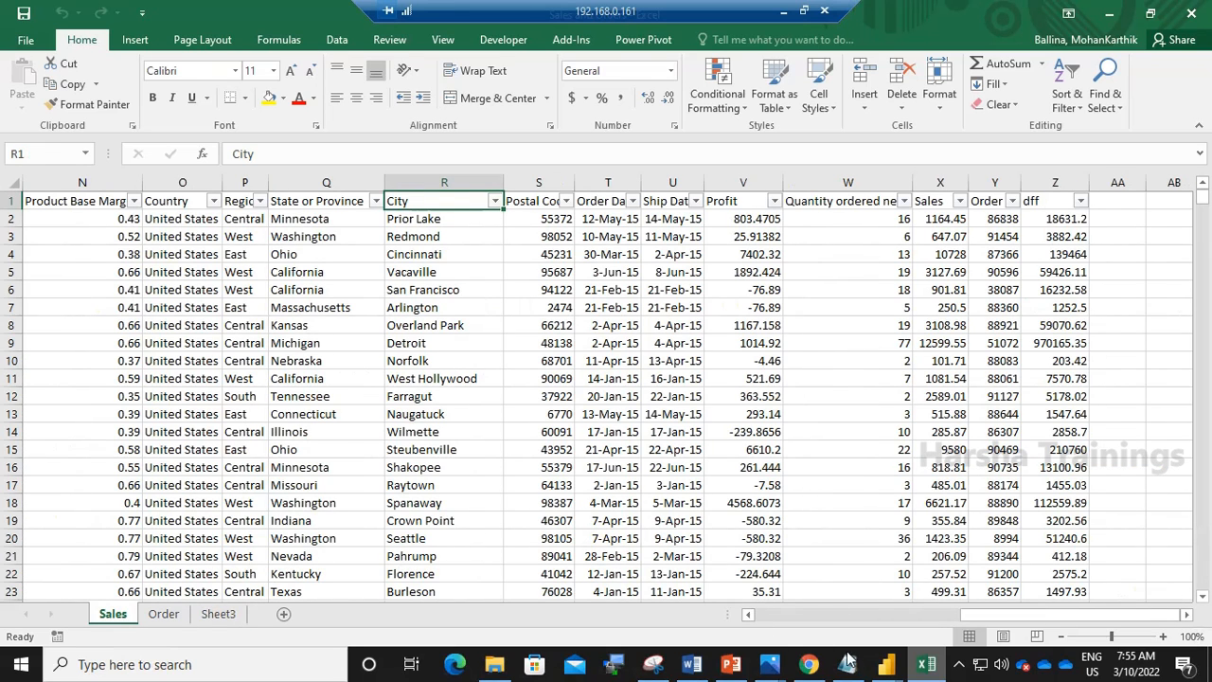
pyautogui.moveTo(895, 670)
pyautogui.click(985, 595)
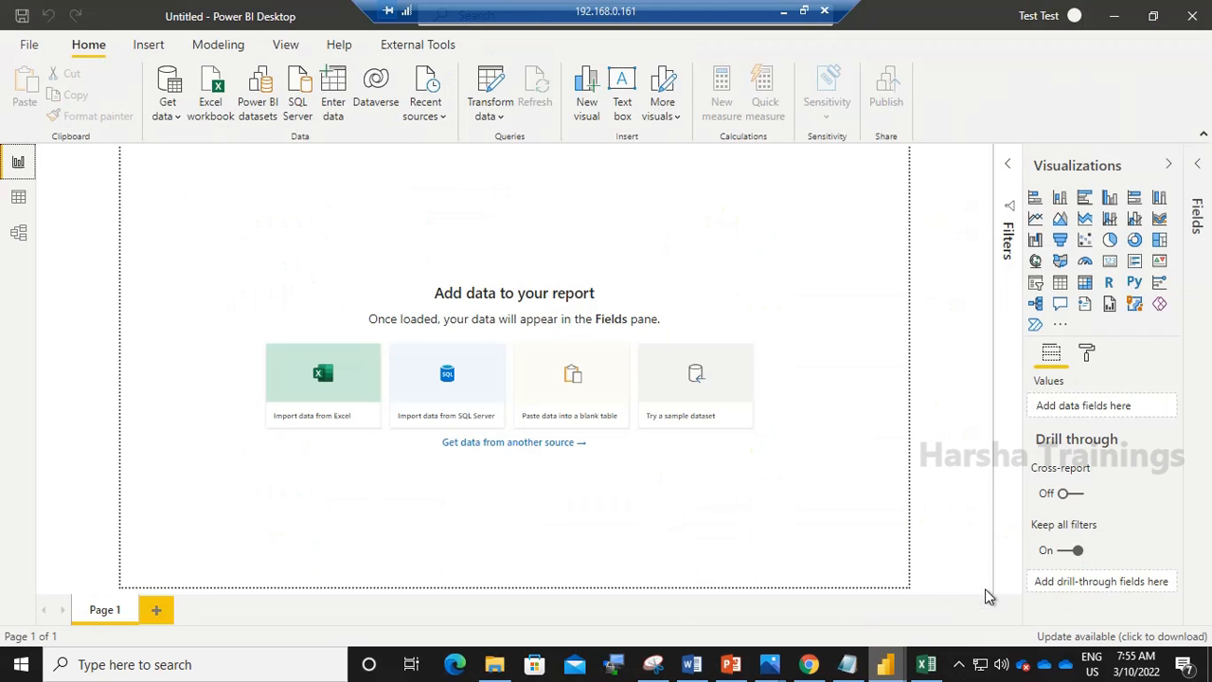
pyautogui.click(706, 379)
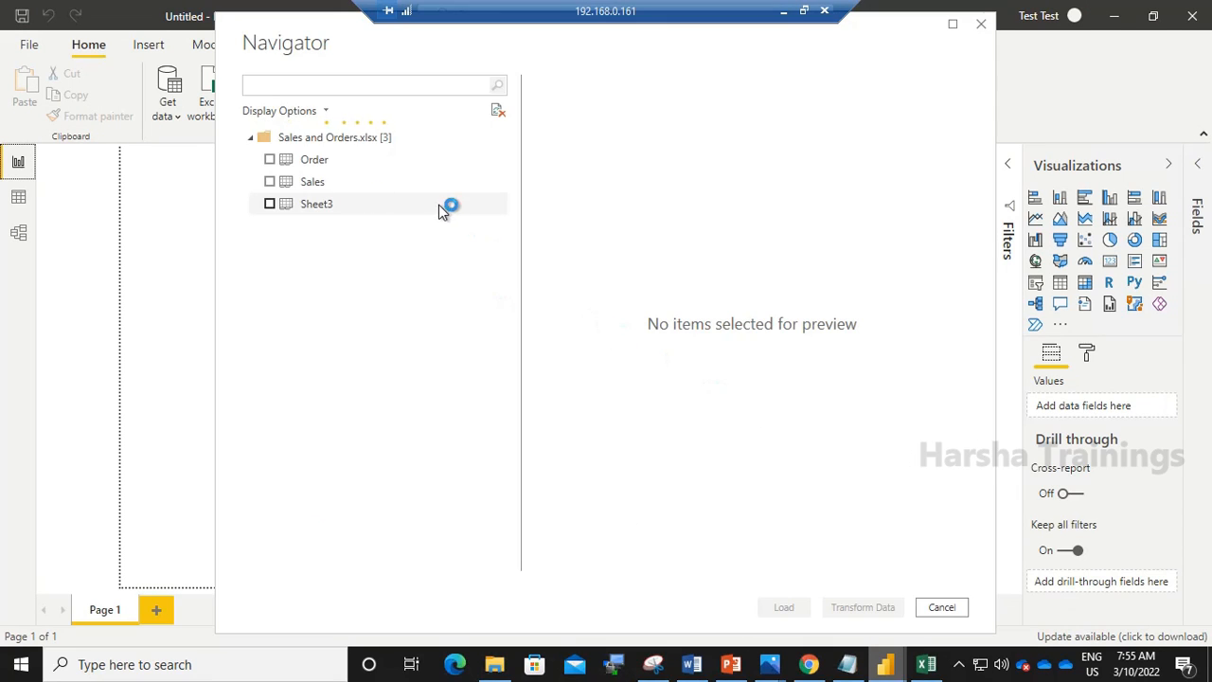
pyautogui.click(924, 673)
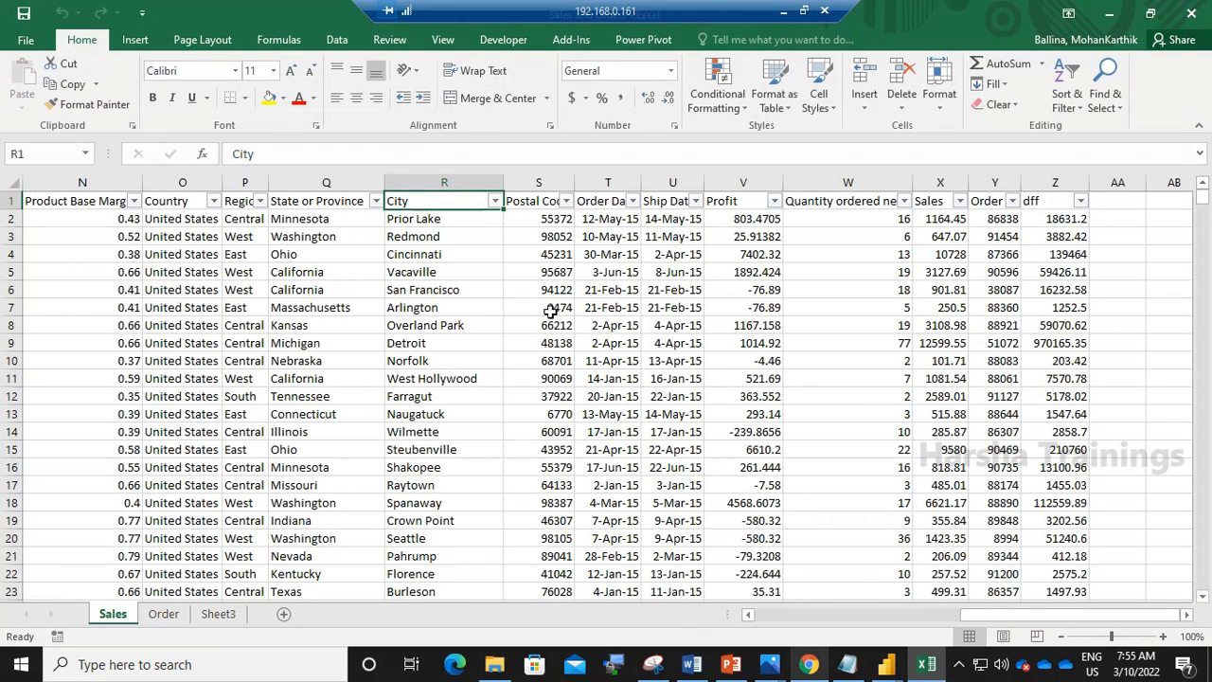
pyautogui.click(1108, 11)
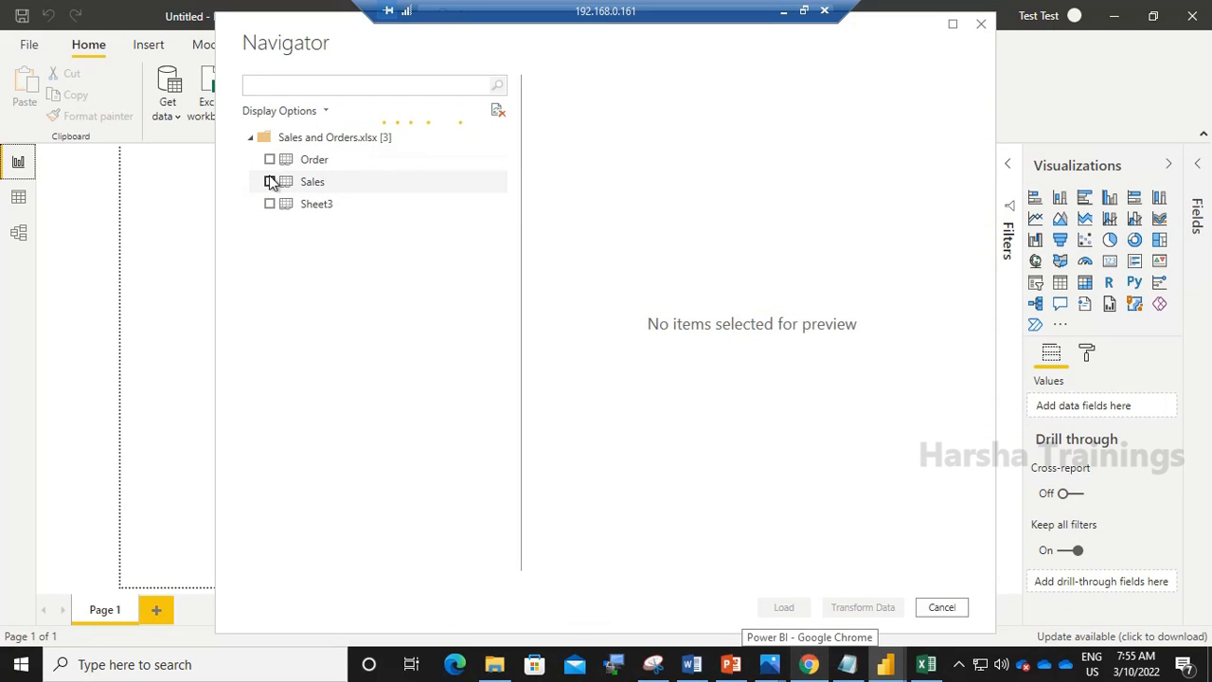
# - Select the Sales and Order sheets in the Navigator and load them into the report
pyautogui.click(270, 182)
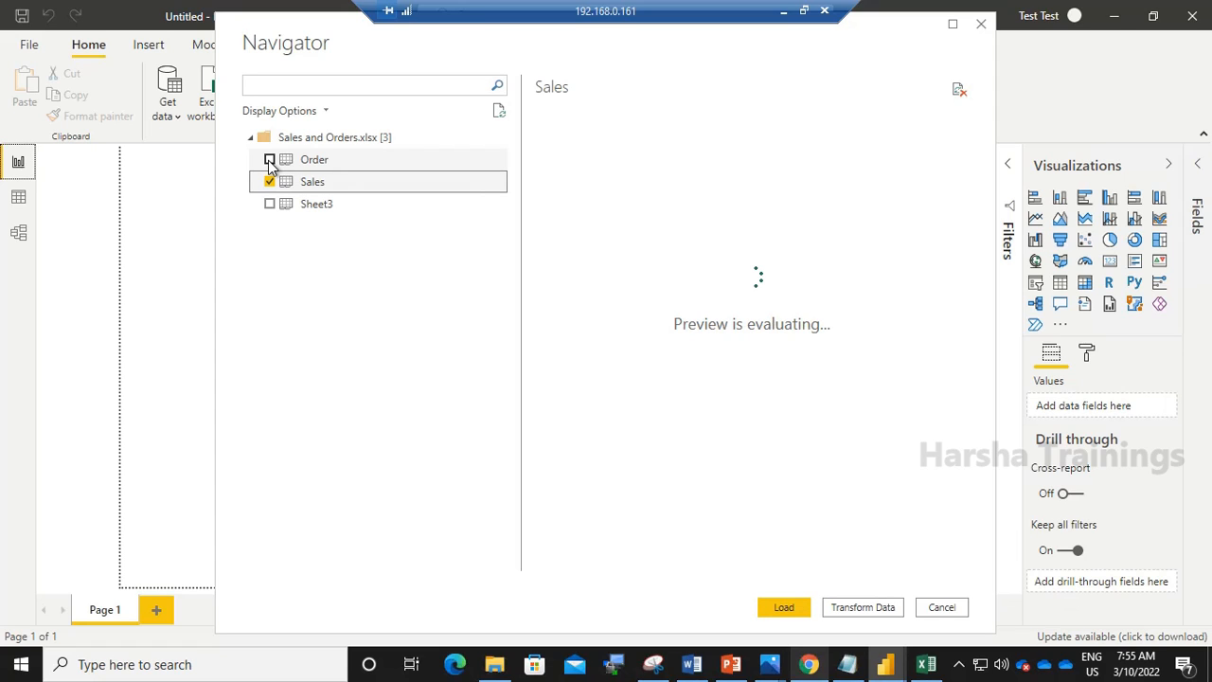
pyautogui.click(270, 161)
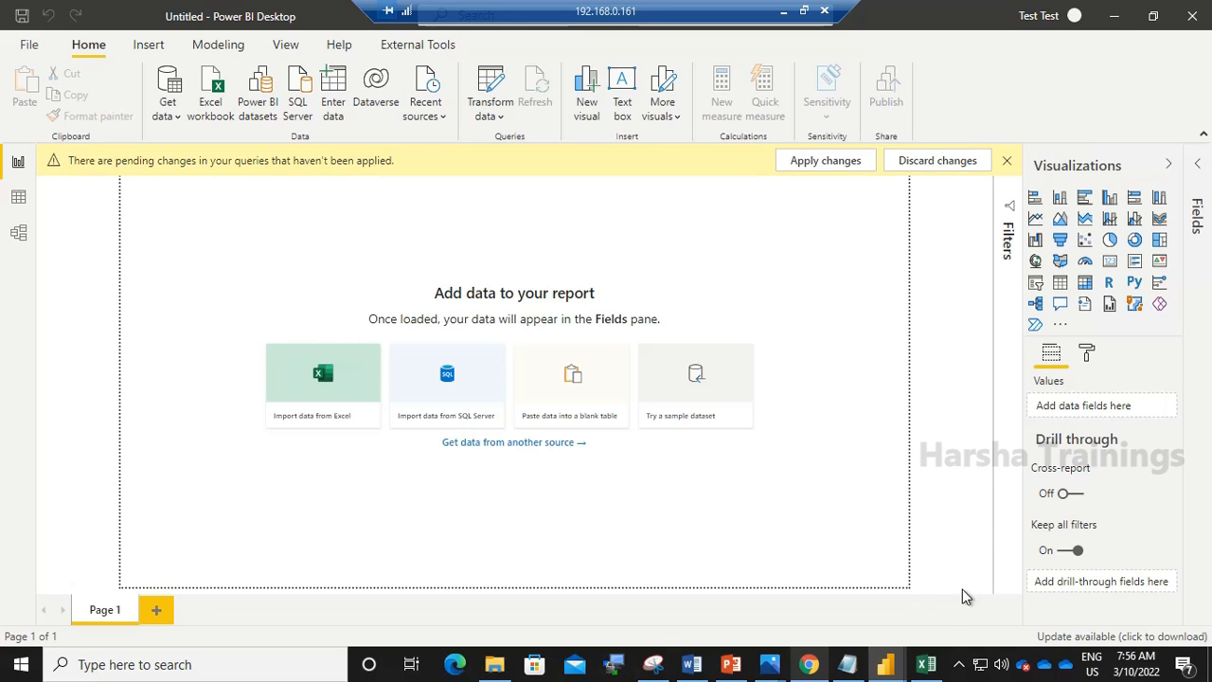
pyautogui.moveTo(883, 669)
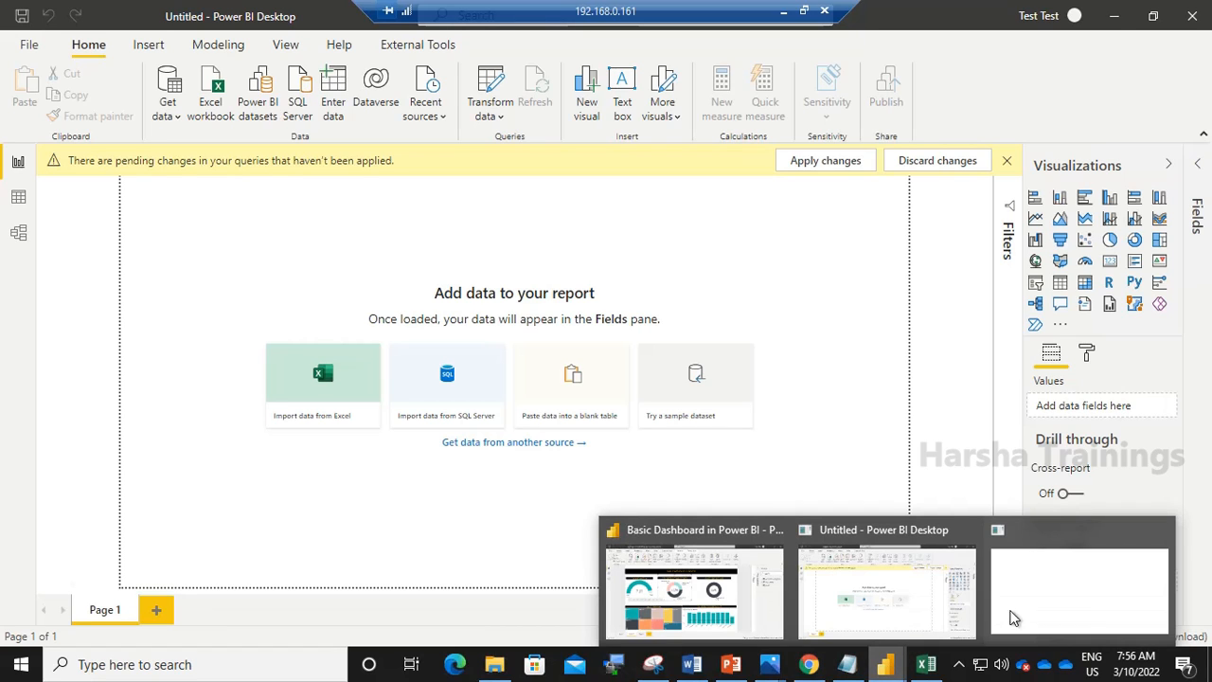
pyautogui.click(1064, 585)
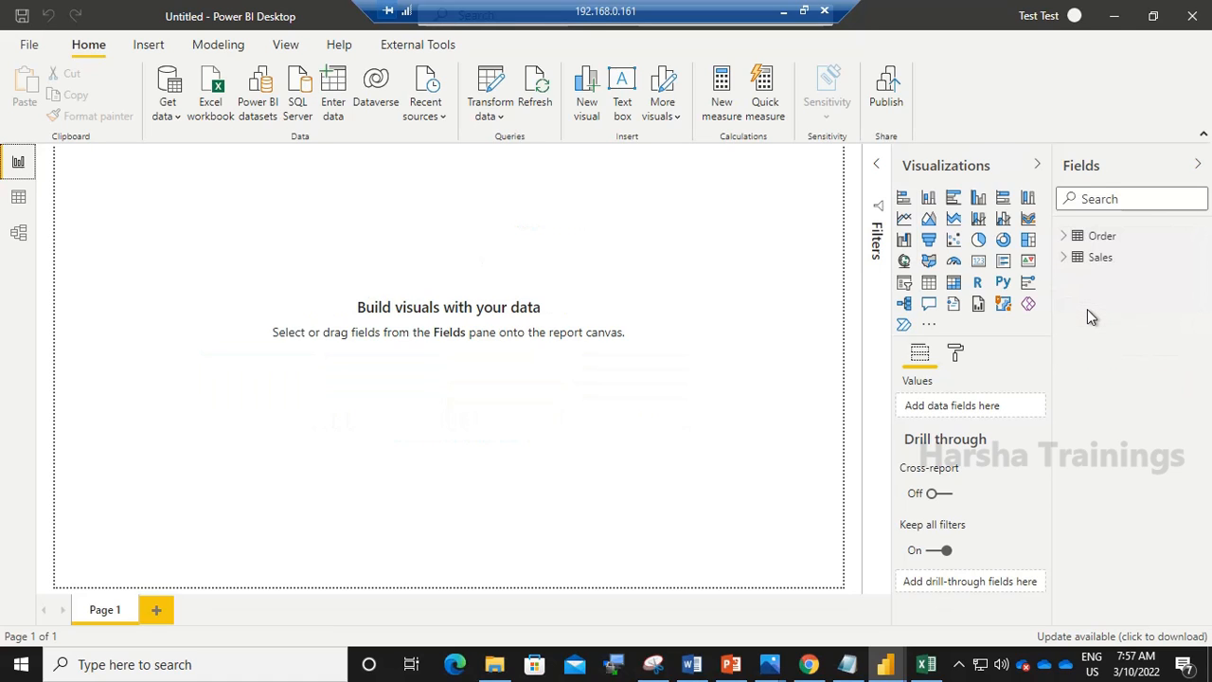
# - Expand the Sales and Order tables in the field list and insert a stacked column chart
pyautogui.click(1064, 258)
pyautogui.click(1066, 236)
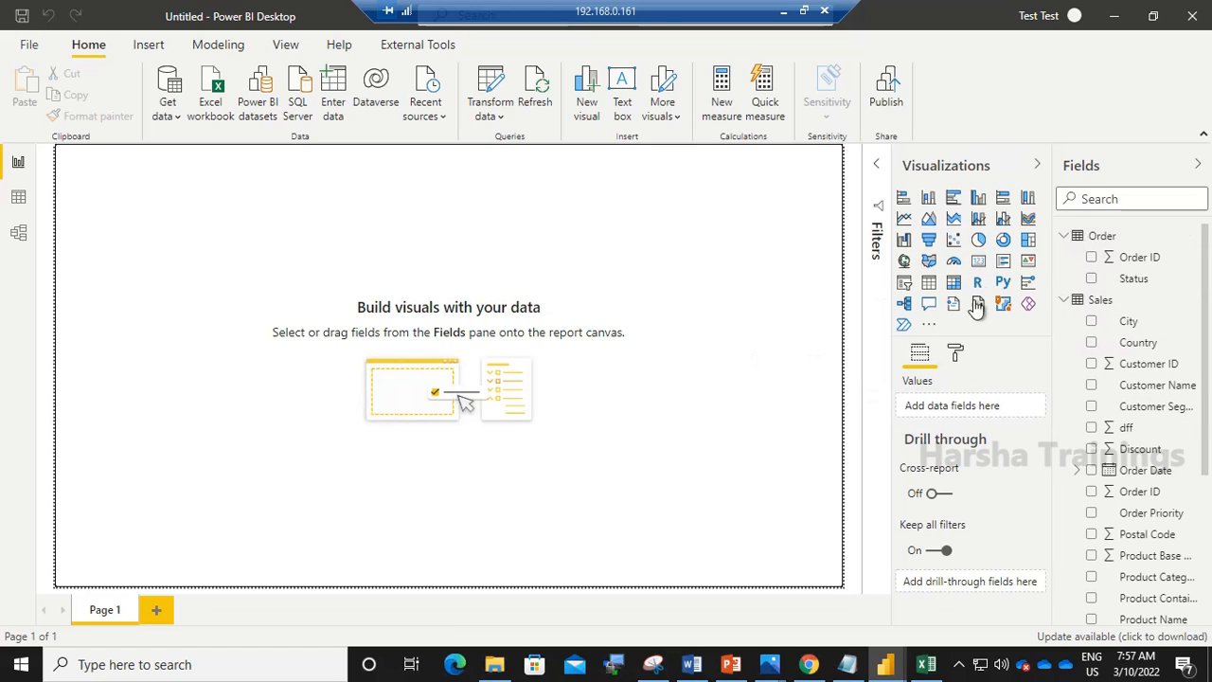
pyautogui.click(930, 199)
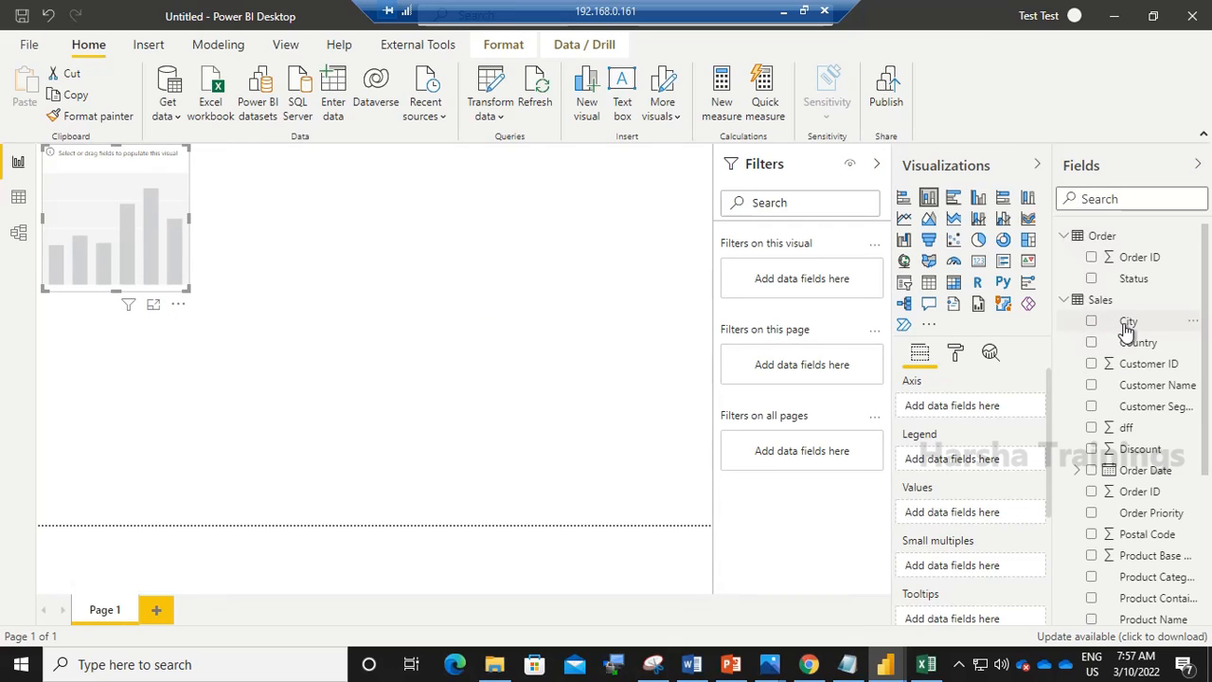
# - Put City on the chart's axis and Sales in its values, then enlarge the chart on the canvas
pyautogui.moveTo(1127, 323); pyautogui.dragTo(987, 412)
pyautogui.moveTo(1205, 457); pyautogui.dragTo(1210, 567)
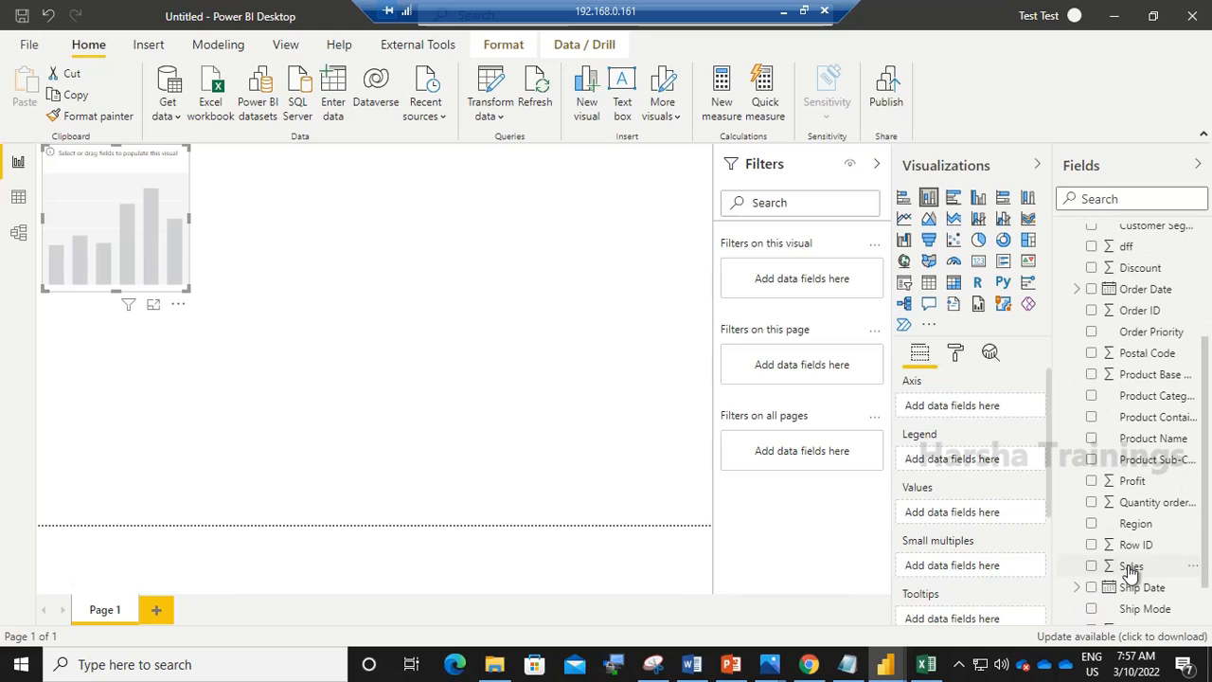
pyautogui.moveTo(1129, 571); pyautogui.dragTo(968, 516)
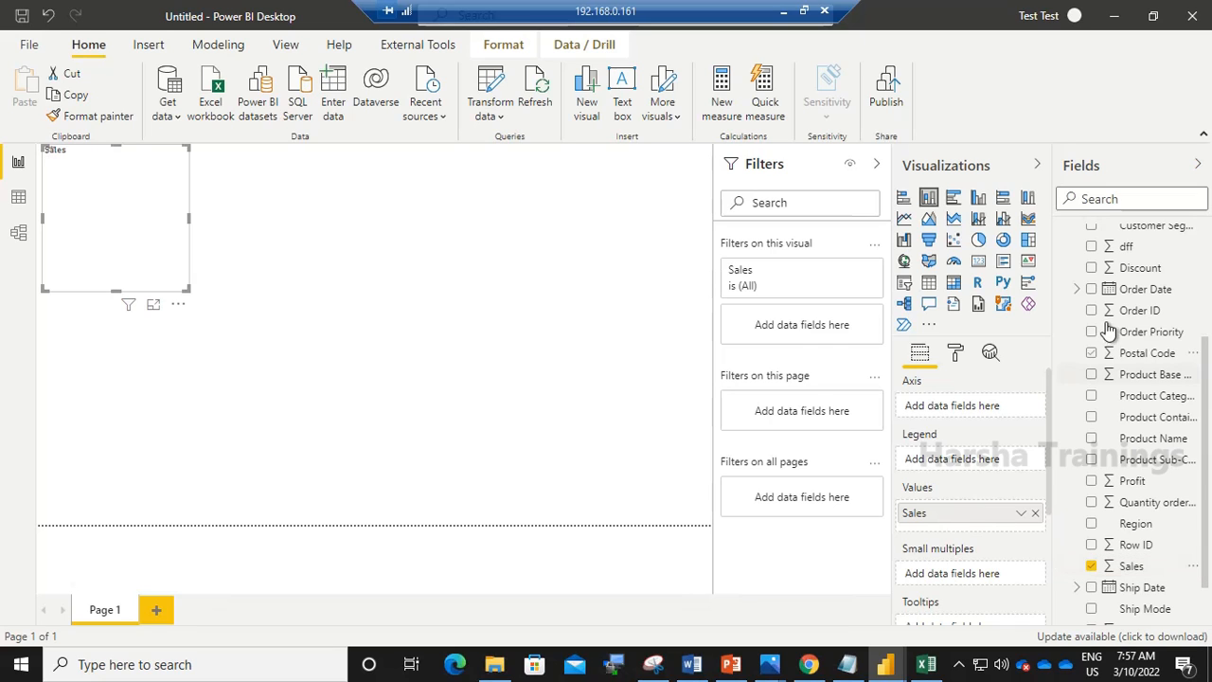
pyautogui.scroll(5, 1205, 372)
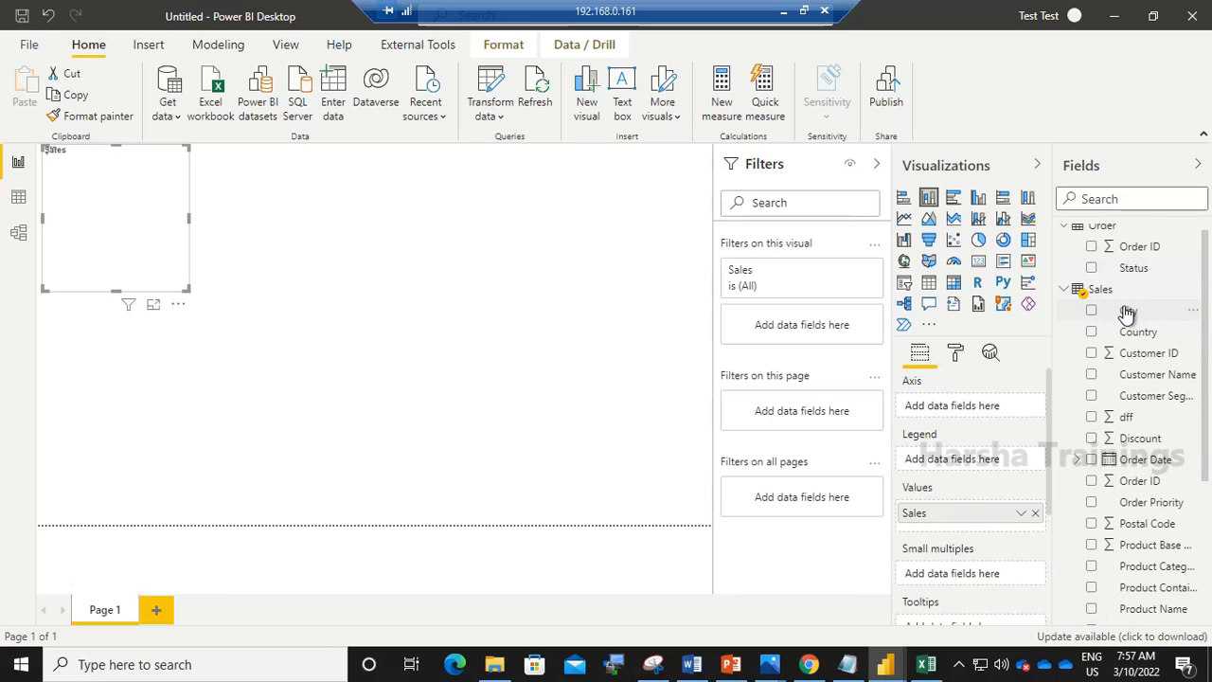
pyautogui.moveTo(1127, 314); pyautogui.dragTo(975, 417)
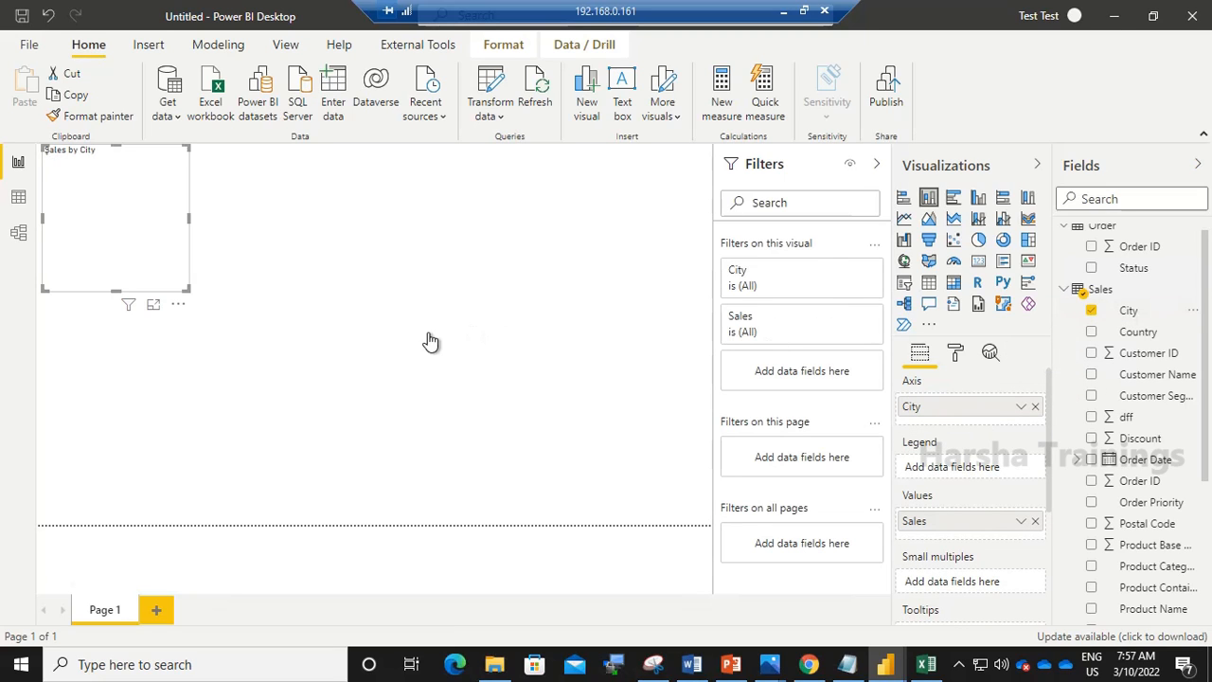
pyautogui.moveTo(186, 292); pyautogui.dragTo(345, 326)
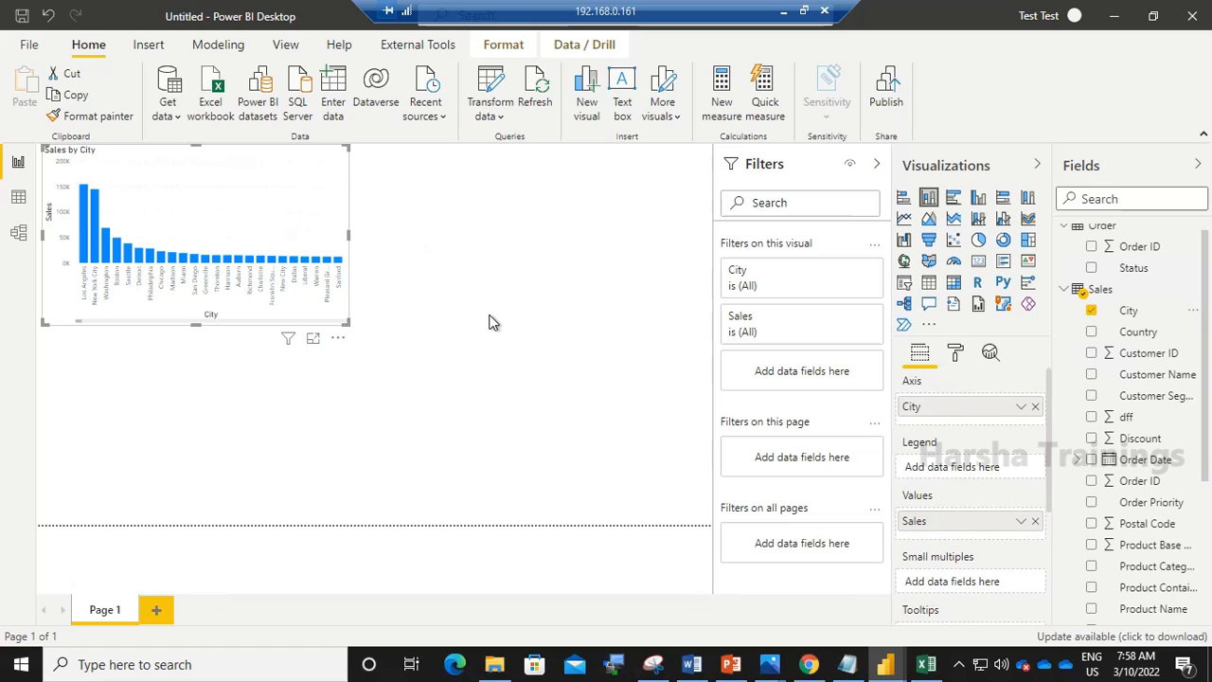
# - Duplicate the column chart, place the copy beside the original, and change the copy to a pie chart
pyautogui.hotkey('ctrl', 'c')
pyautogui.hotkey('ctrl', 'v')
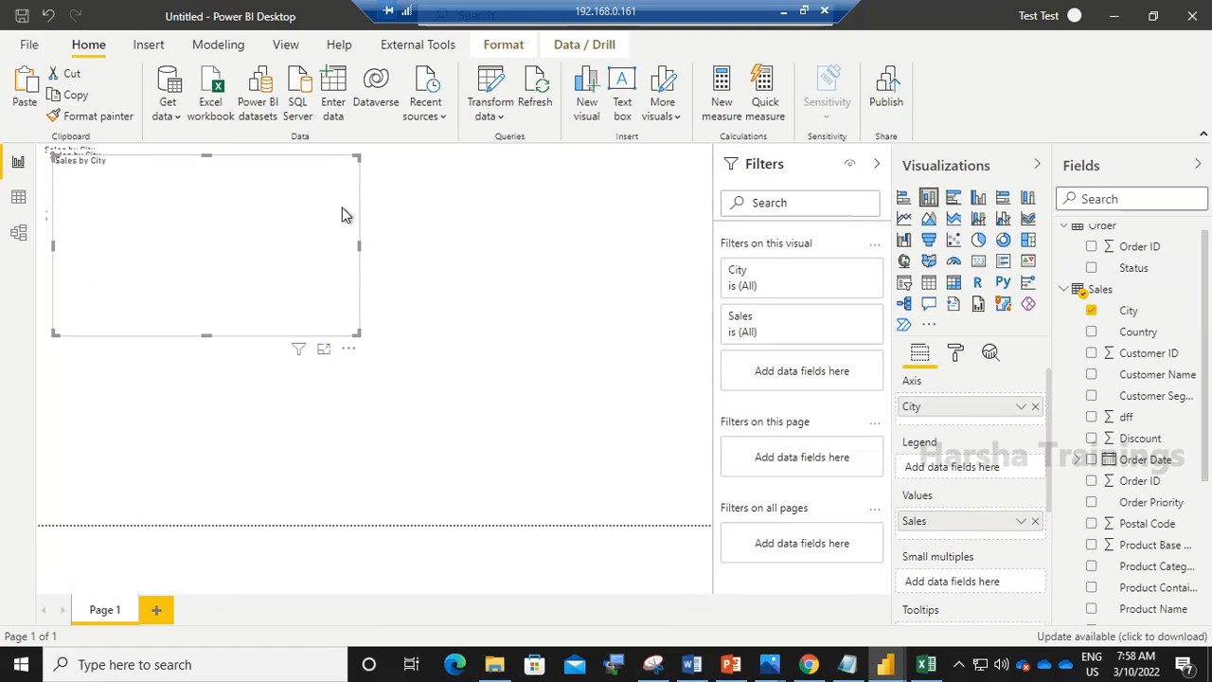
pyautogui.moveTo(318, 185); pyautogui.dragTo(690, 168)
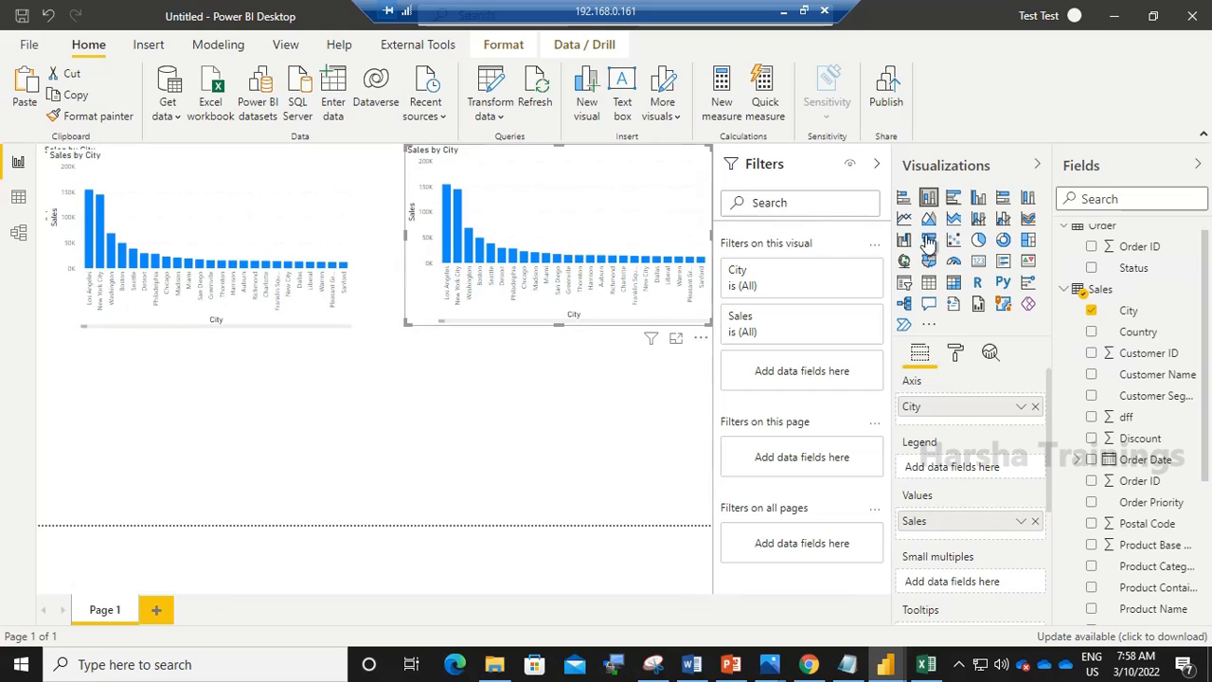
pyautogui.click(978, 244)
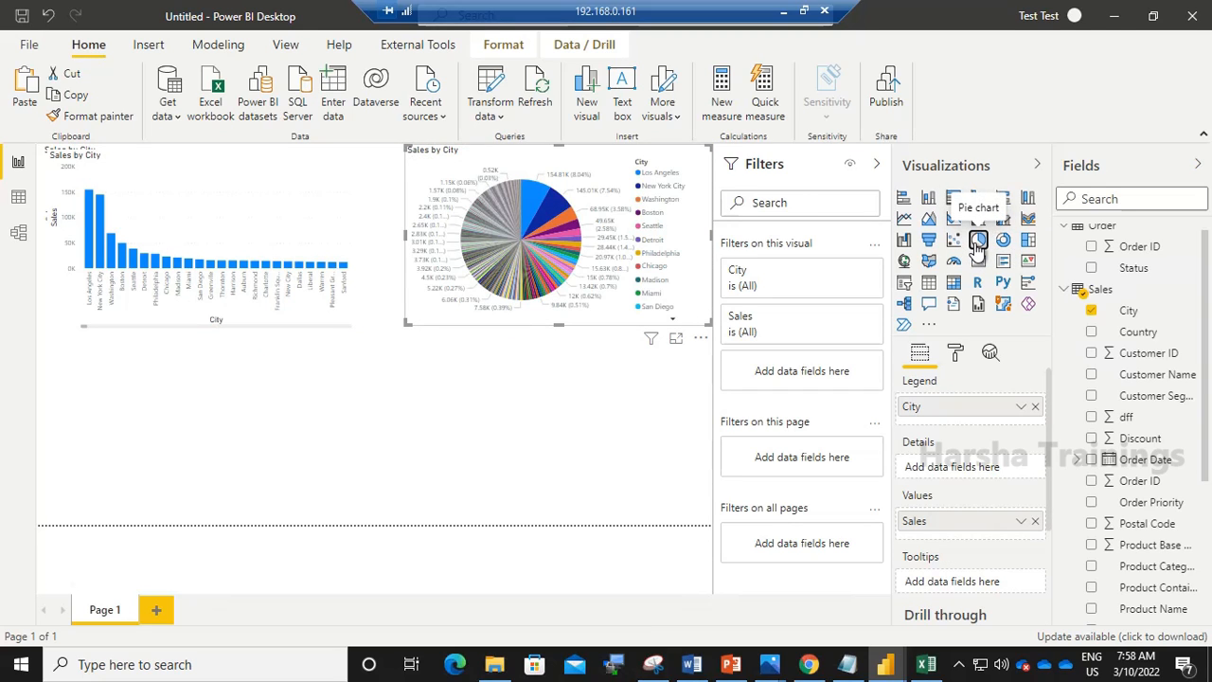
pyautogui.click(421, 404)
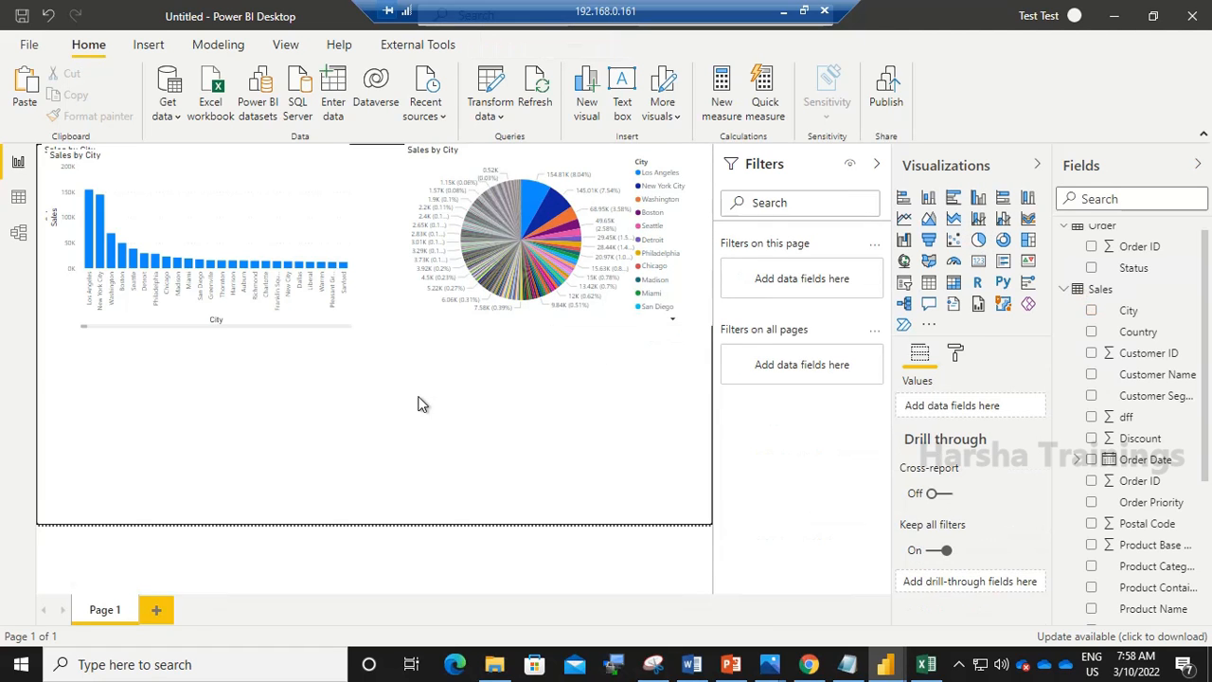
# - Paste another copy below the first chart and change it to a treemap
pyautogui.hotkey('ctrl', 'v')
pyautogui.moveTo(298, 224); pyautogui.dragTo(292, 448)
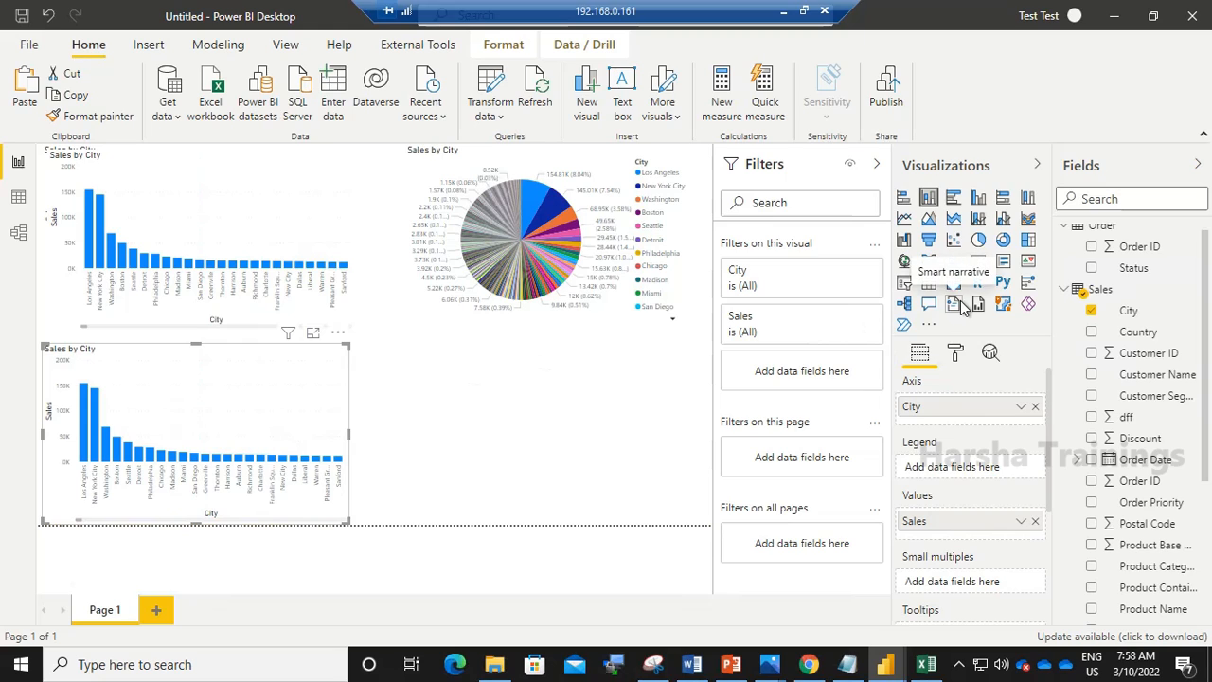
pyautogui.click(1028, 243)
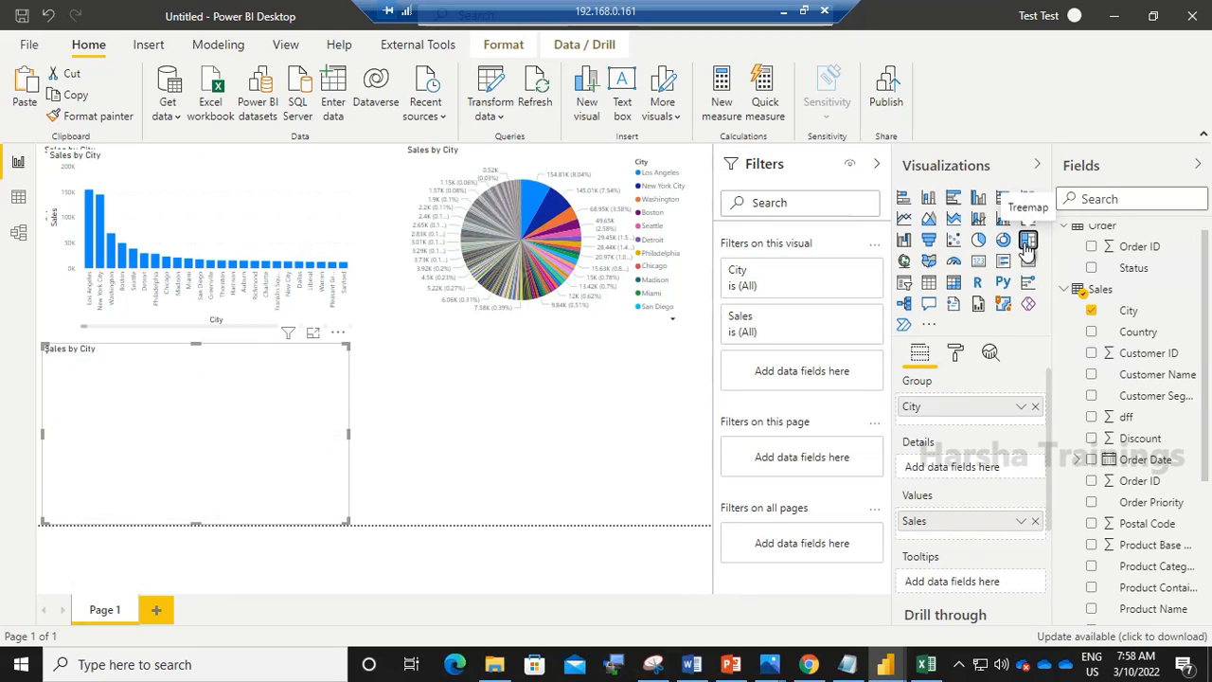
# - Paste a fourth copy at the lower right of the page and change it to an area chart
pyautogui.click(558, 433)
pyautogui.hotkey('ctrl', 'v')
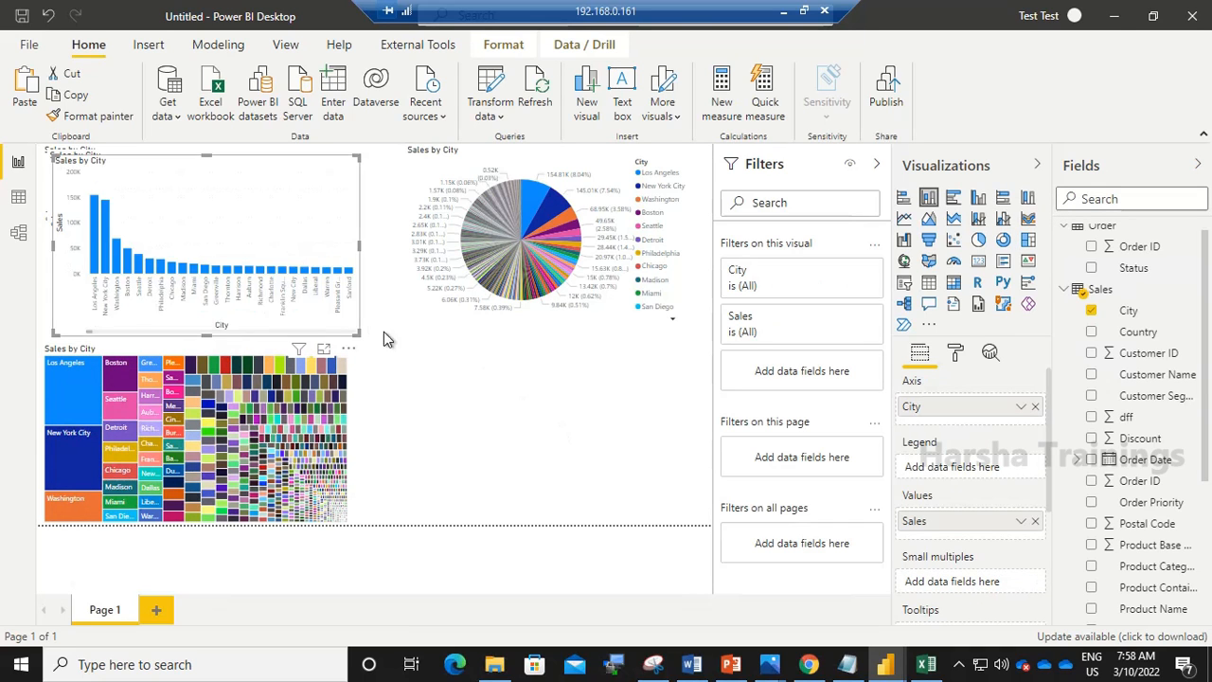
pyautogui.moveTo(306, 254); pyautogui.dragTo(683, 457)
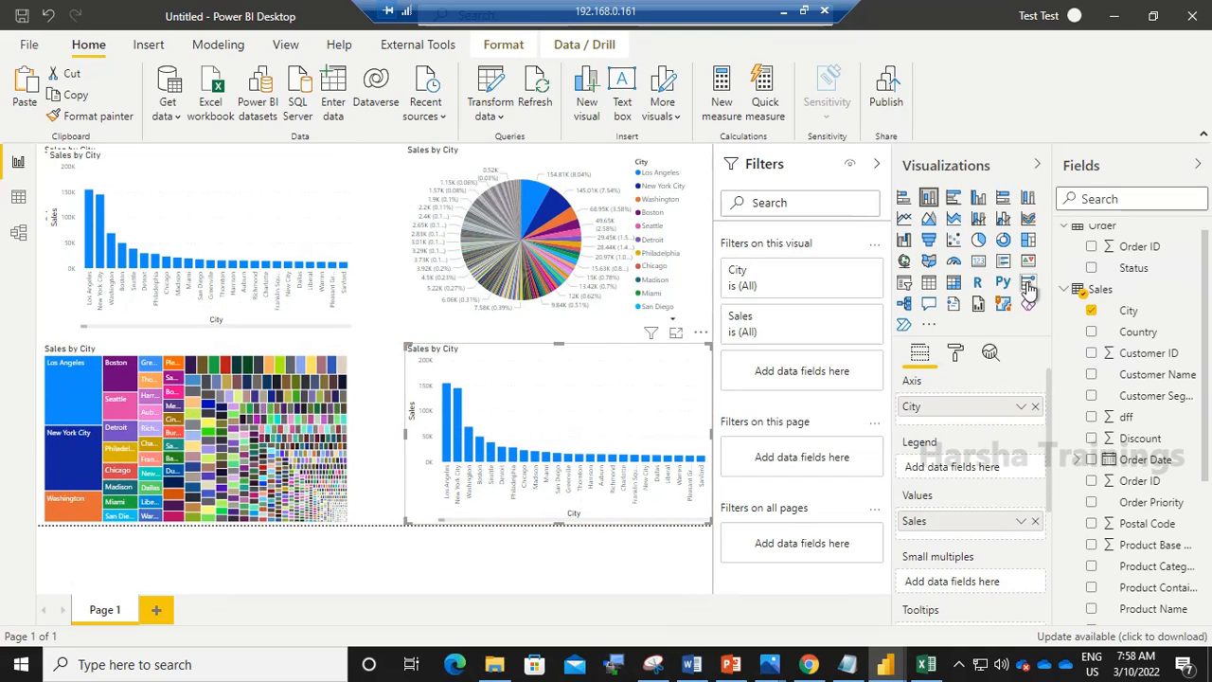
pyautogui.click(930, 243)
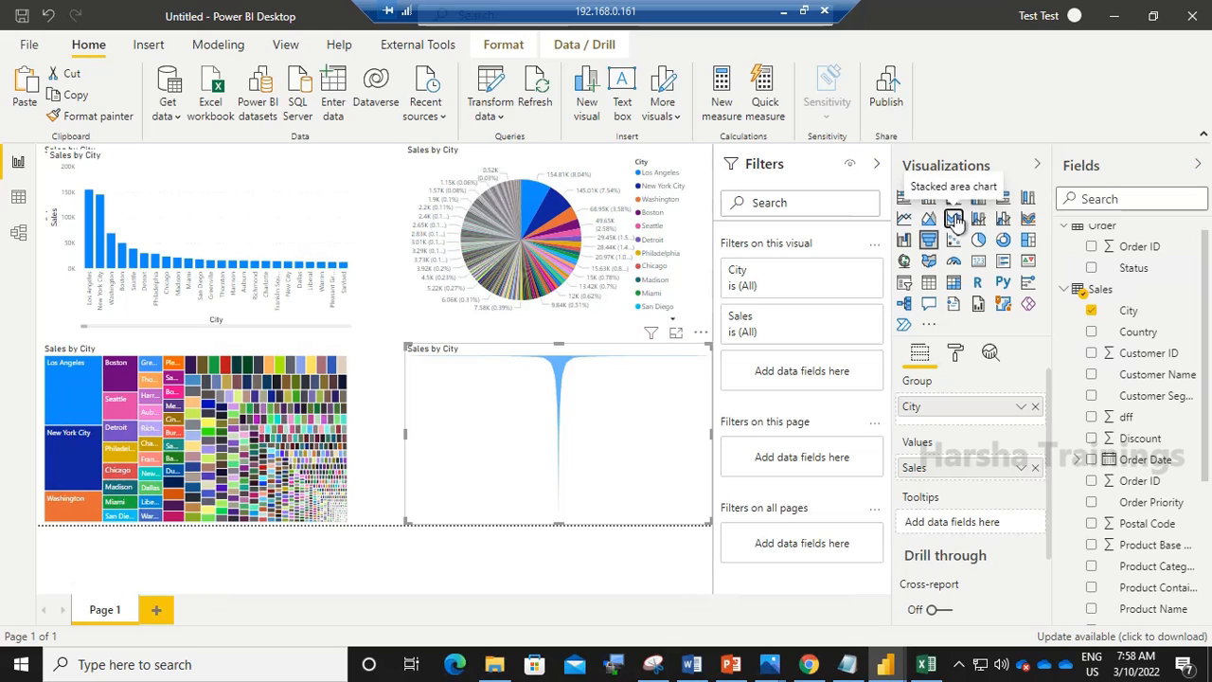
pyautogui.click(954, 219)
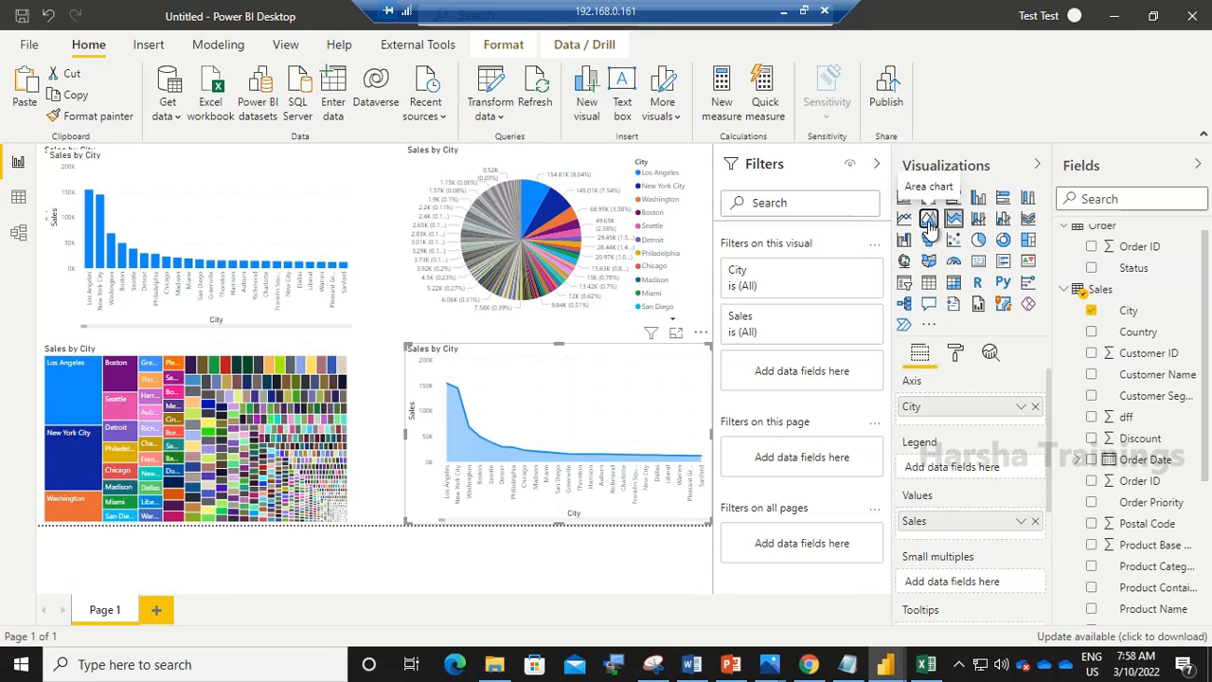
pyautogui.click(929, 221)
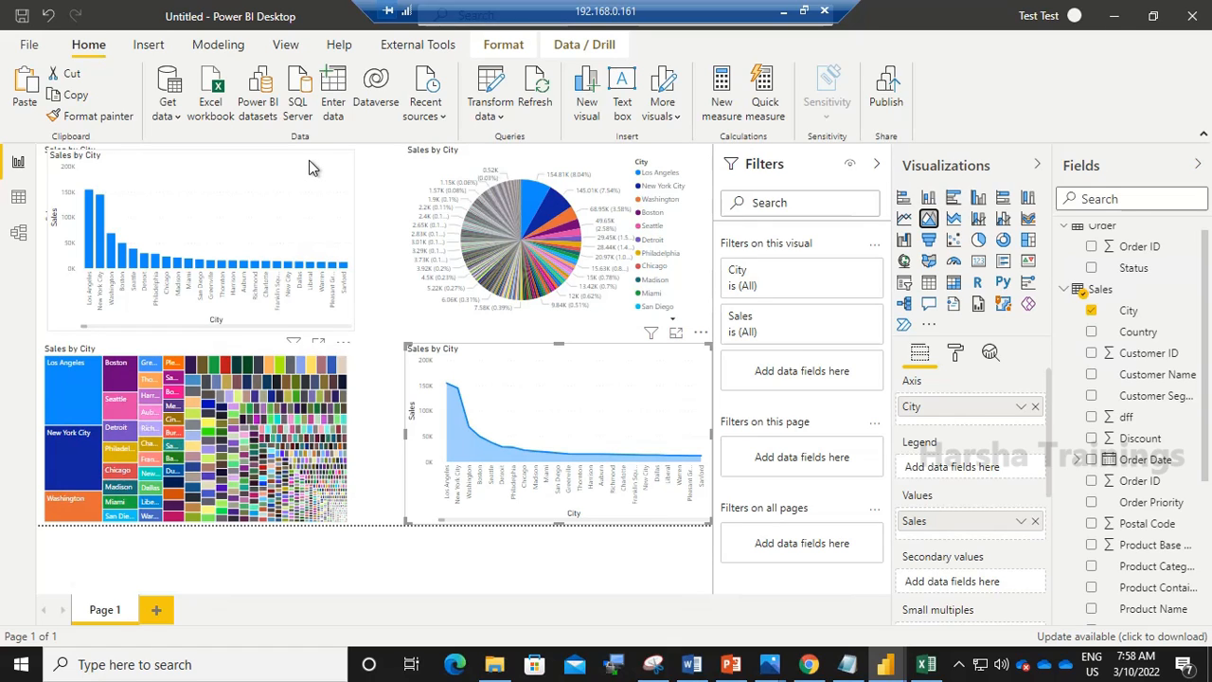
# - Save the report as First Project in the Desktop\Powerbi\Demo folder
pyautogui.click(23, 21)
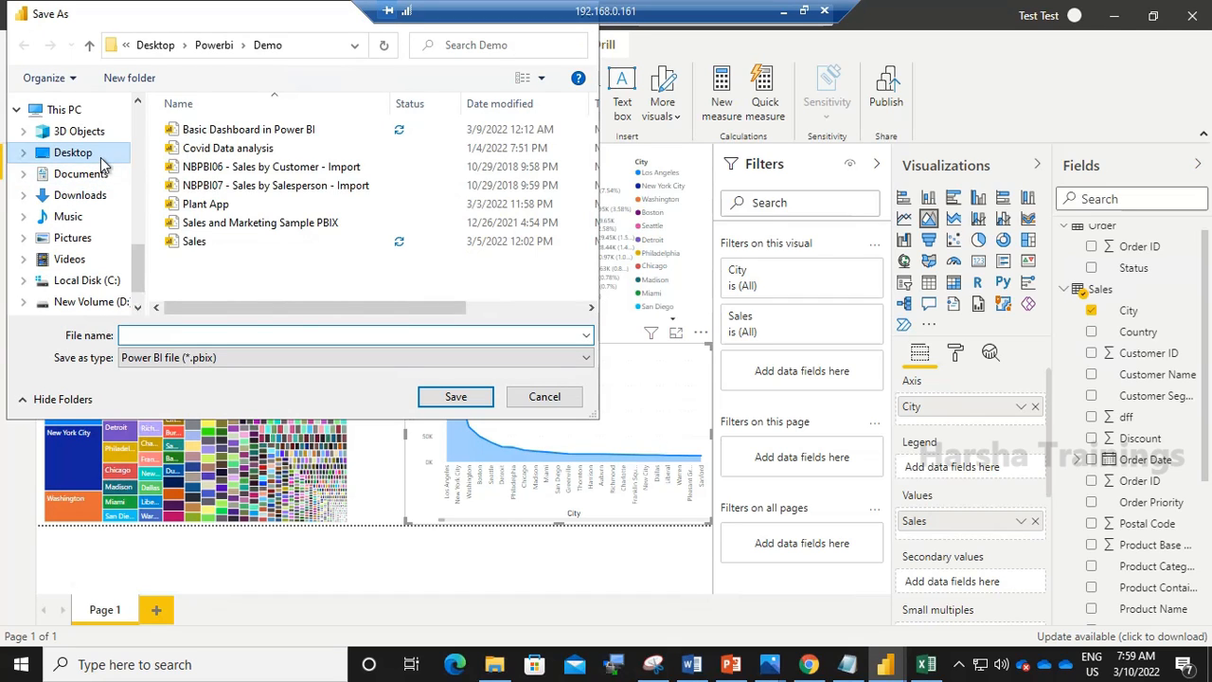
pyautogui.click(101, 157)
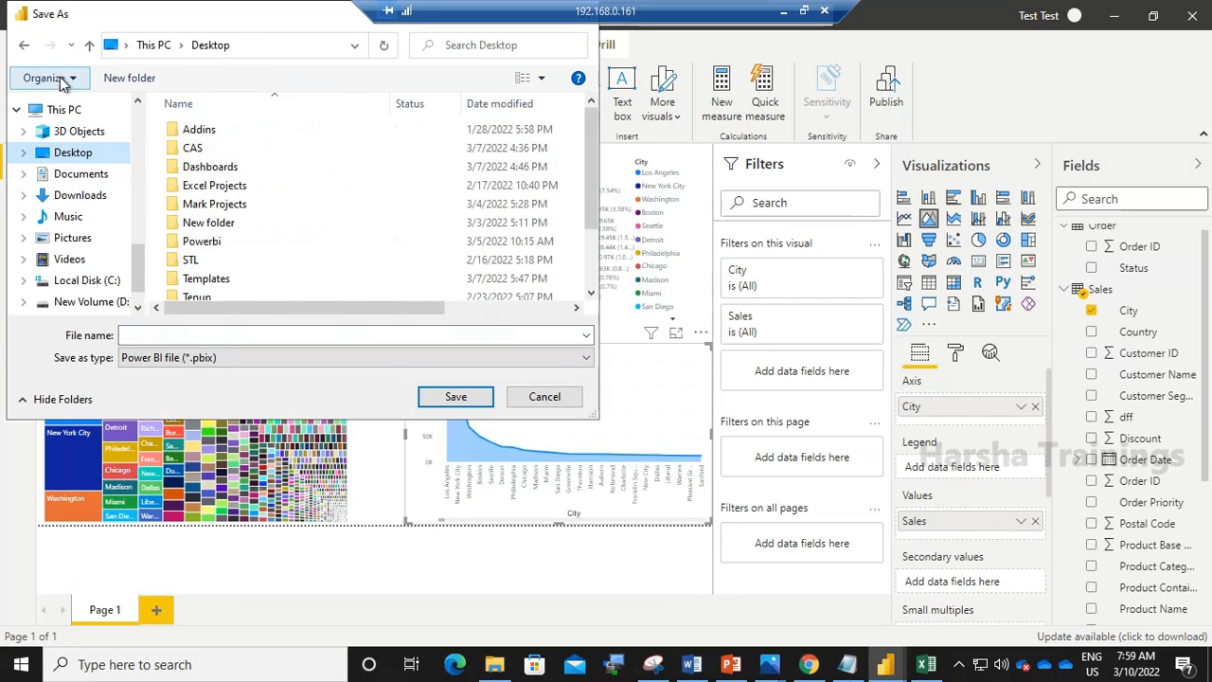
pyautogui.doubleClick(203, 241)
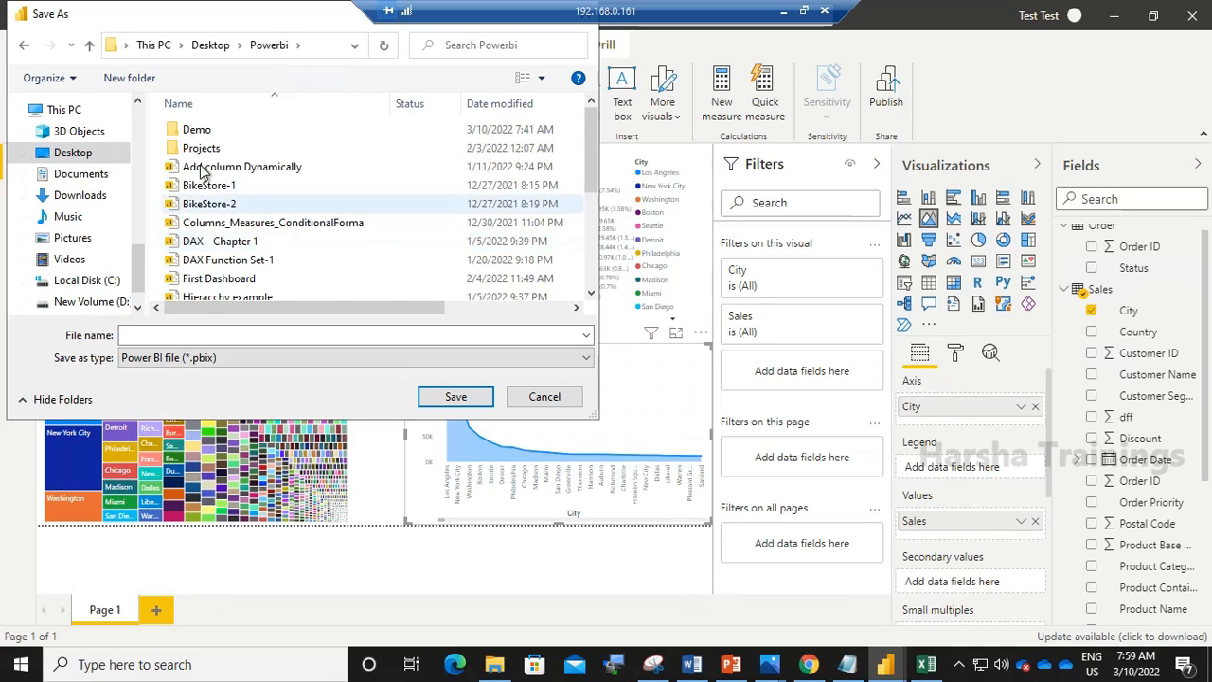
pyautogui.doubleClick(196, 129)
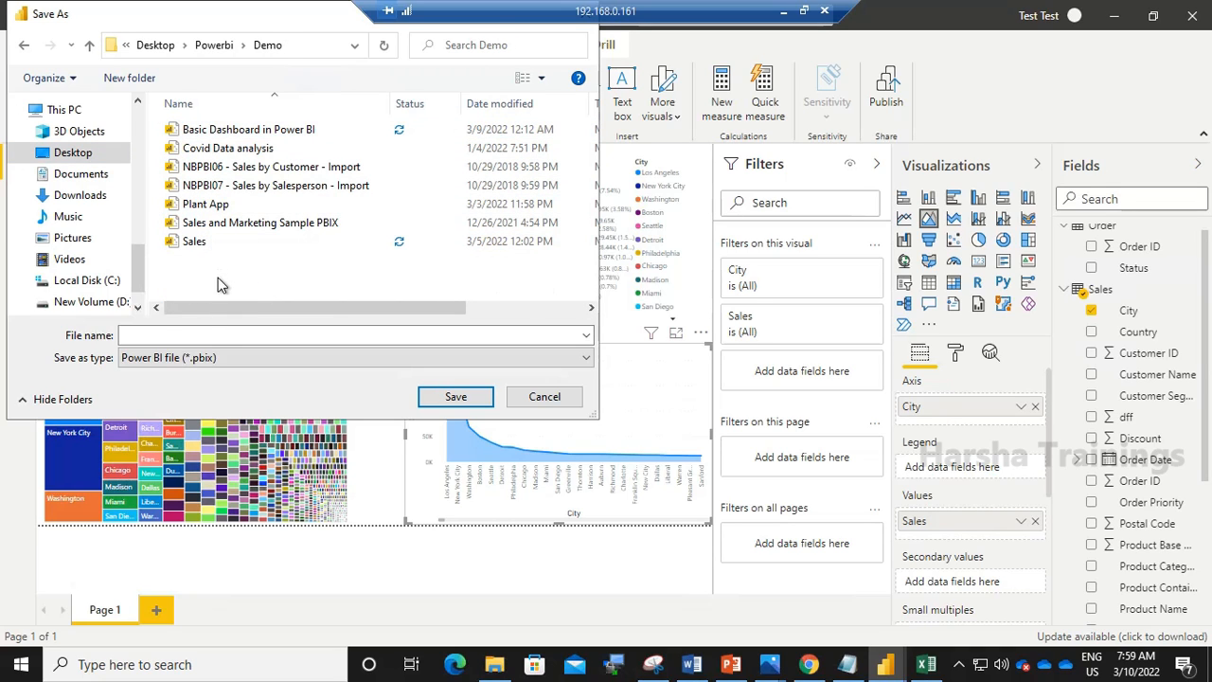
pyautogui.click(202, 337)
pyautogui.write('First ')
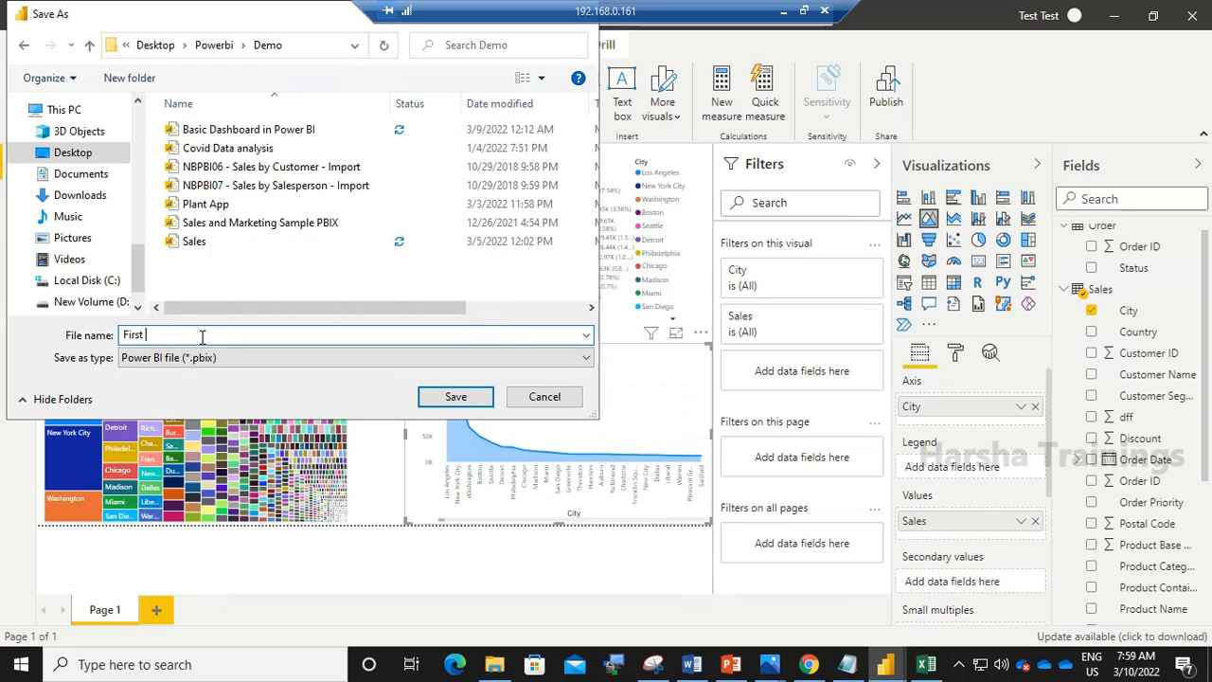
pyautogui.write('Project')
pyautogui.click(455, 398)
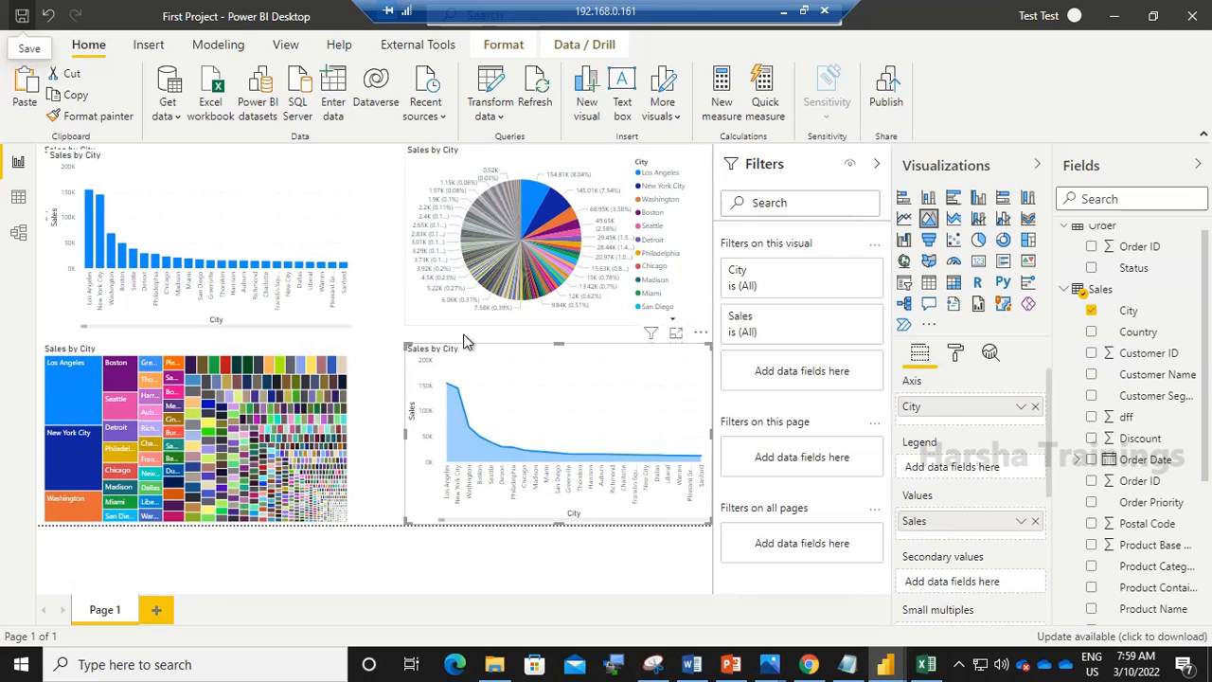
# - Publish the report to the First Dashboard workspace and switch to the browser
pyautogui.moveTo(580, 373)
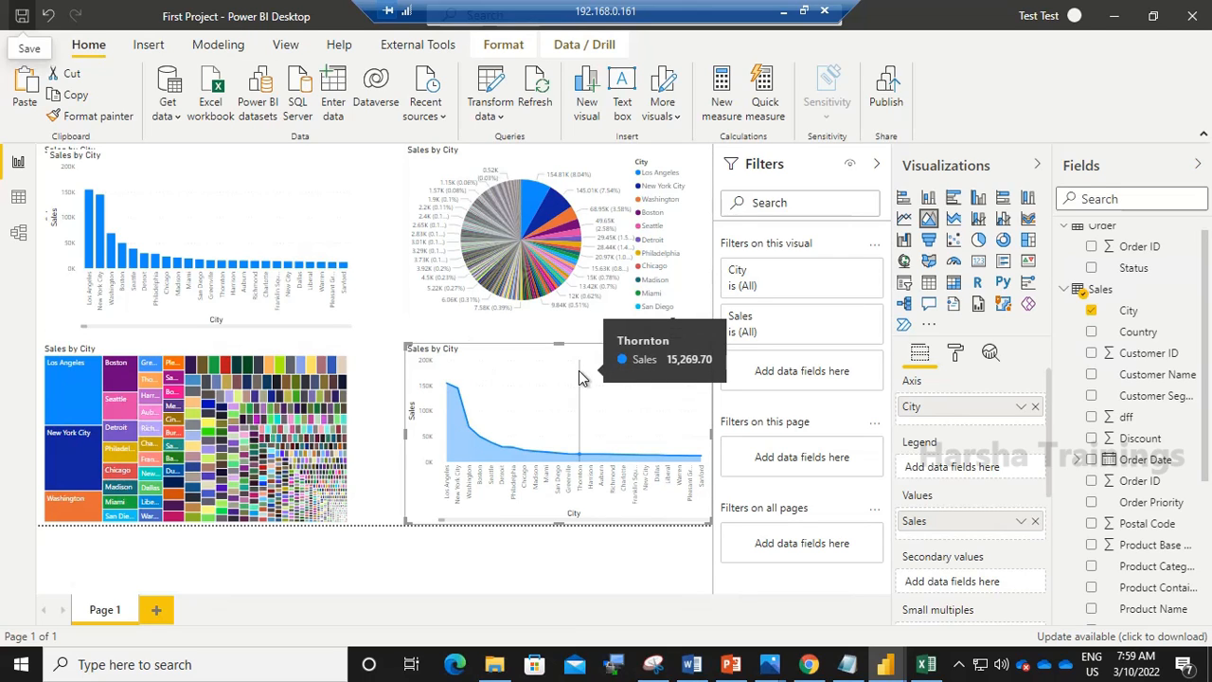
pyautogui.click(885, 105)
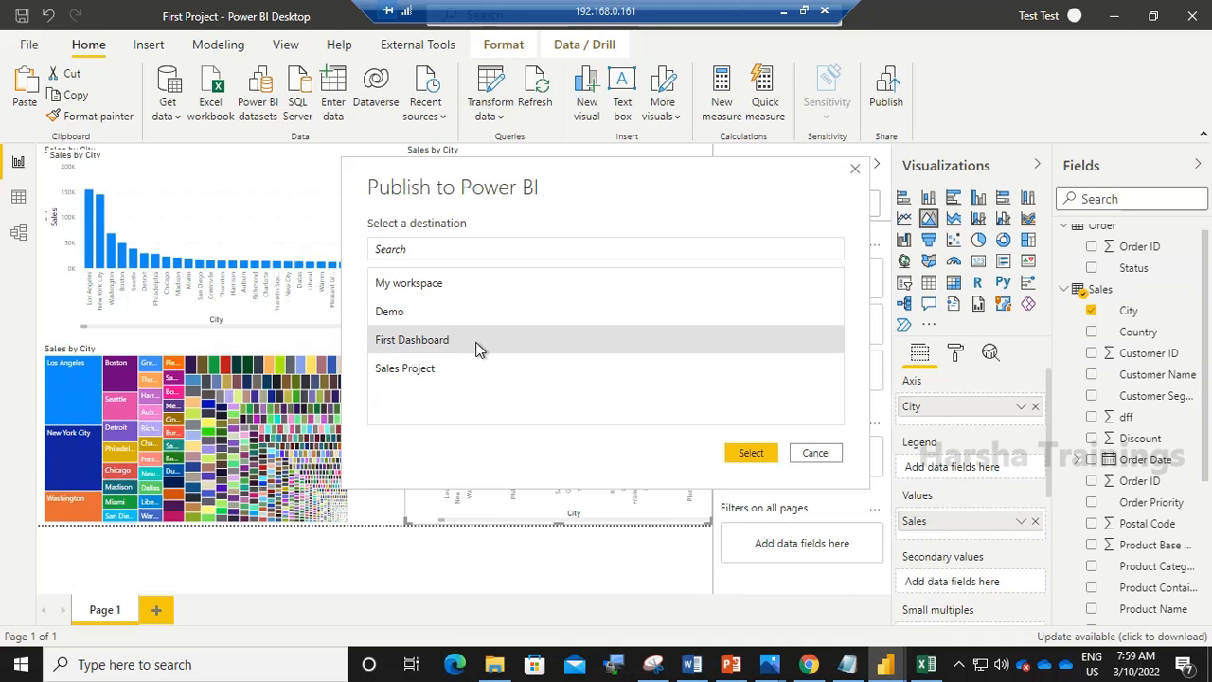
pyautogui.click(750, 454)
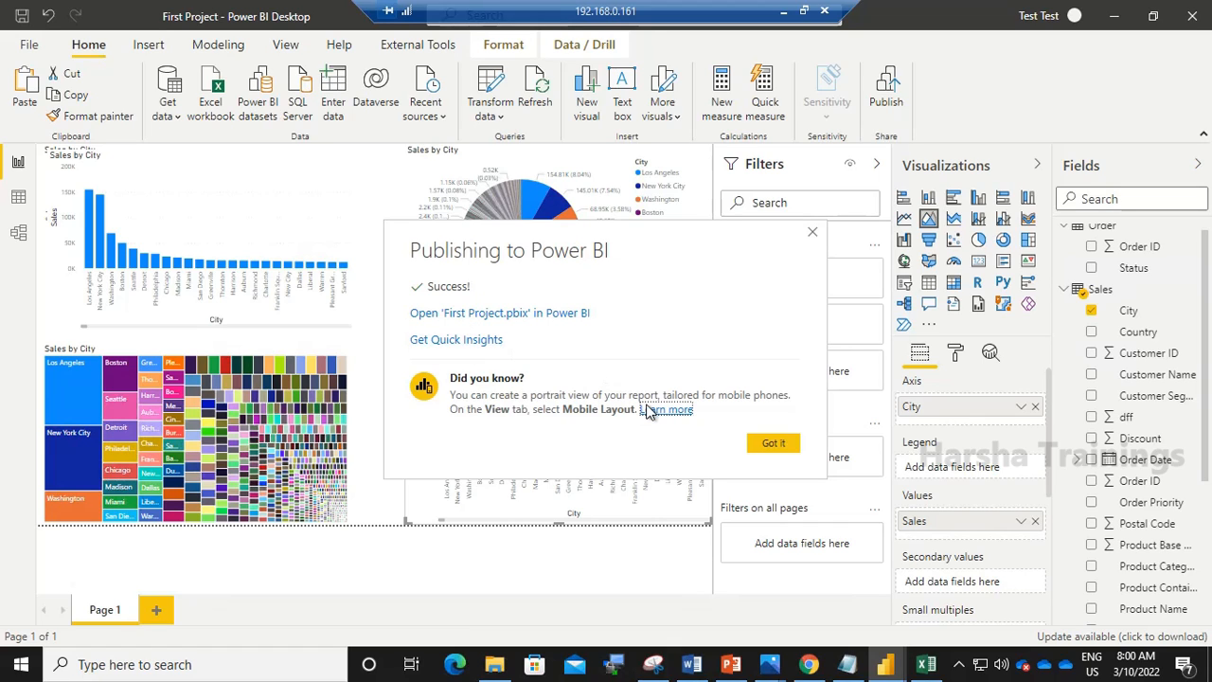
pyautogui.click(808, 666)
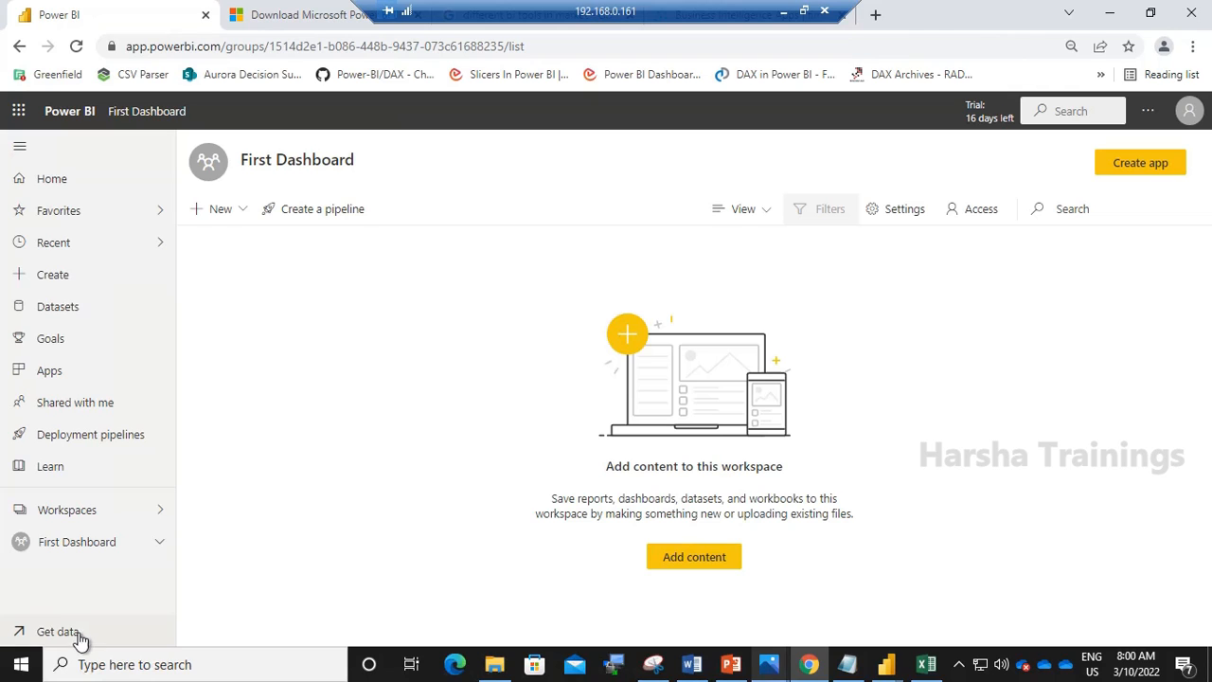
# - Reload the First Dashboard workspace page to see the published content
pyautogui.click(88, 554)
pyautogui.click(76, 515)
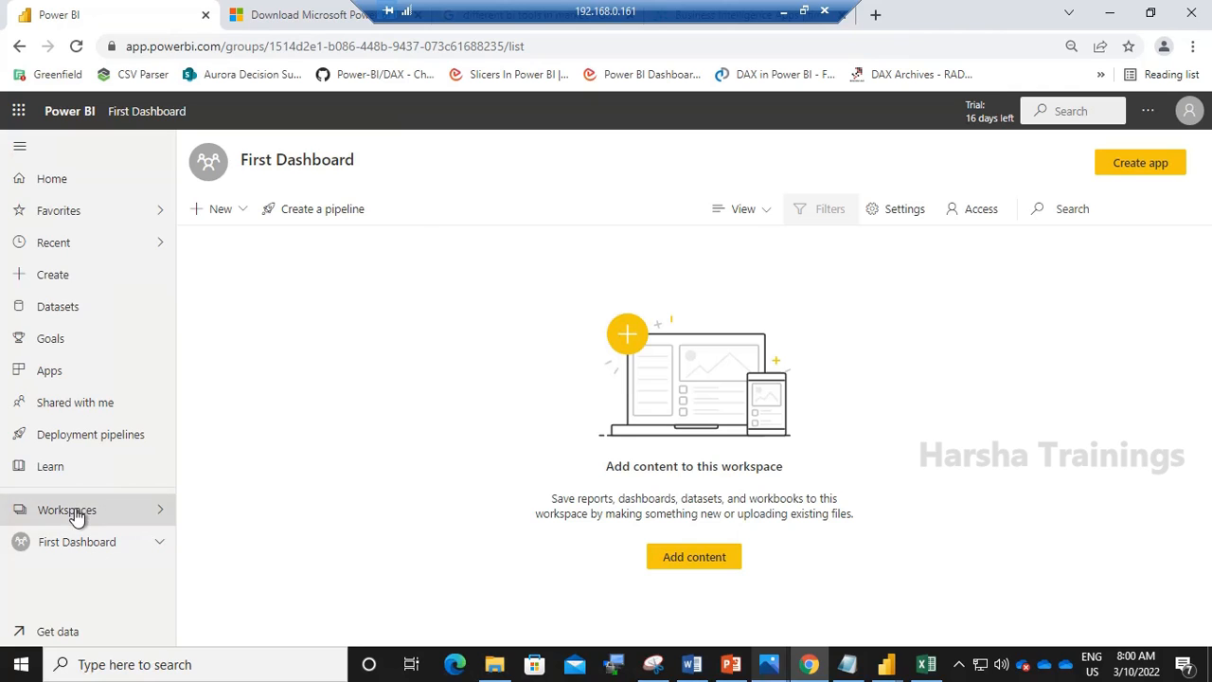
pyautogui.click(221, 292)
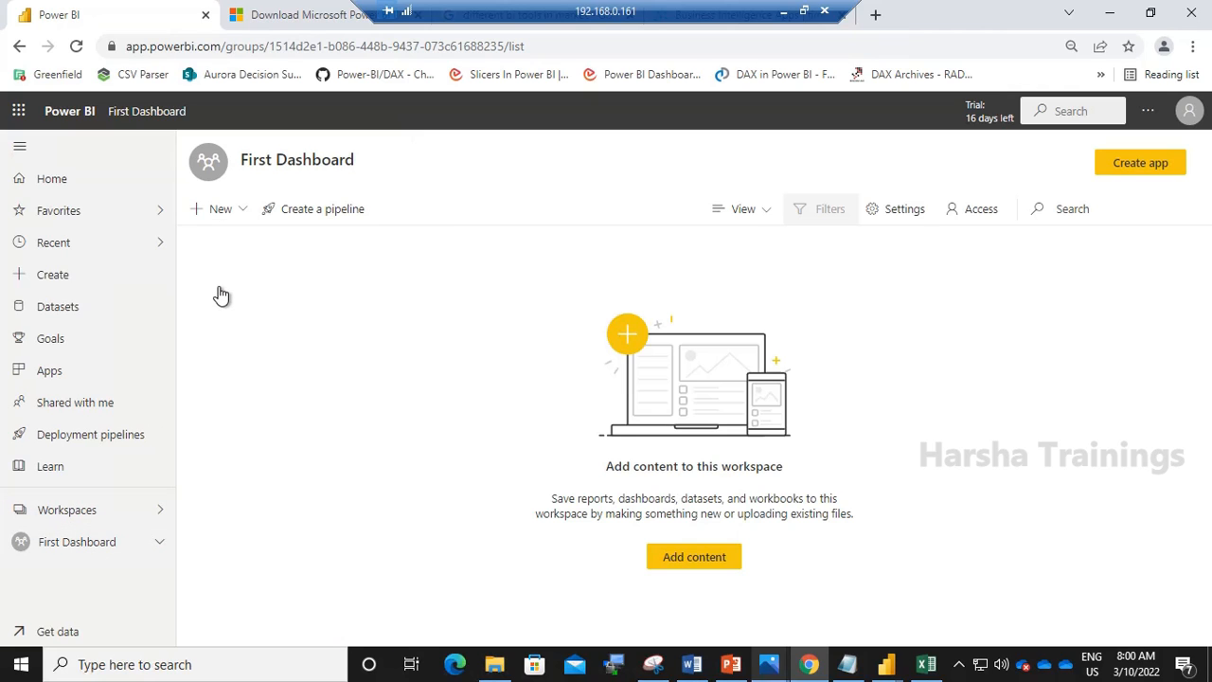
pyautogui.click(77, 47)
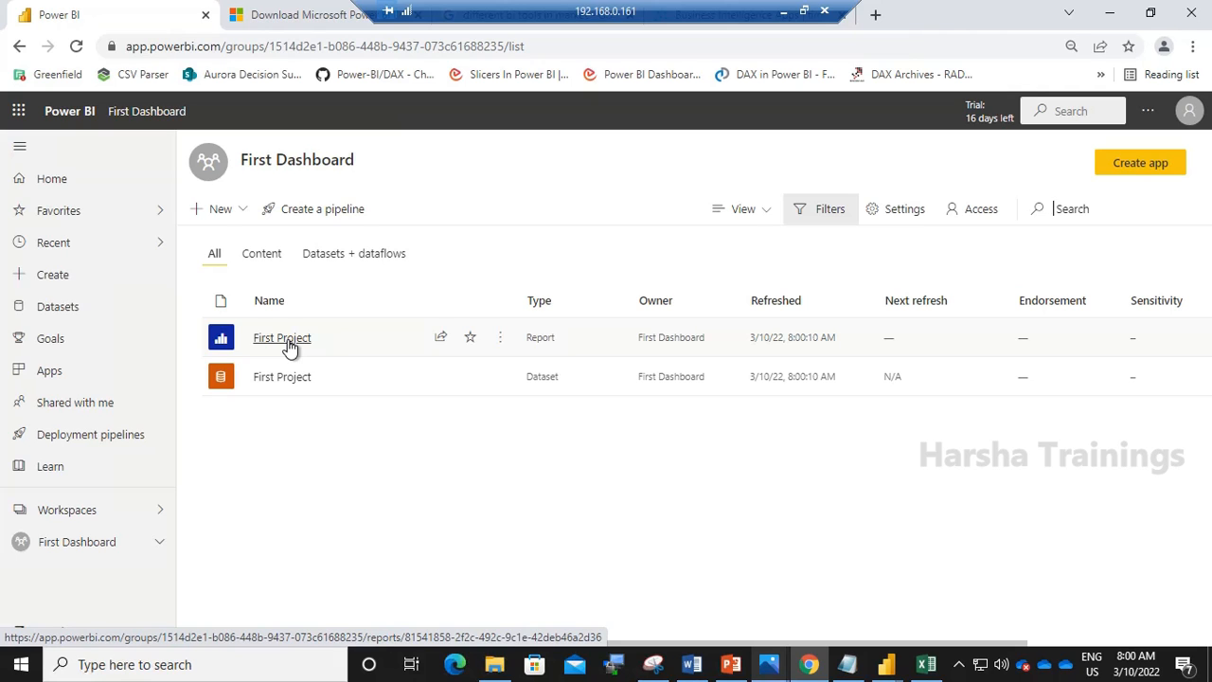
# - Open the First Project report in the service and look at its Share dialog before closing it
pyautogui.click(281, 338)
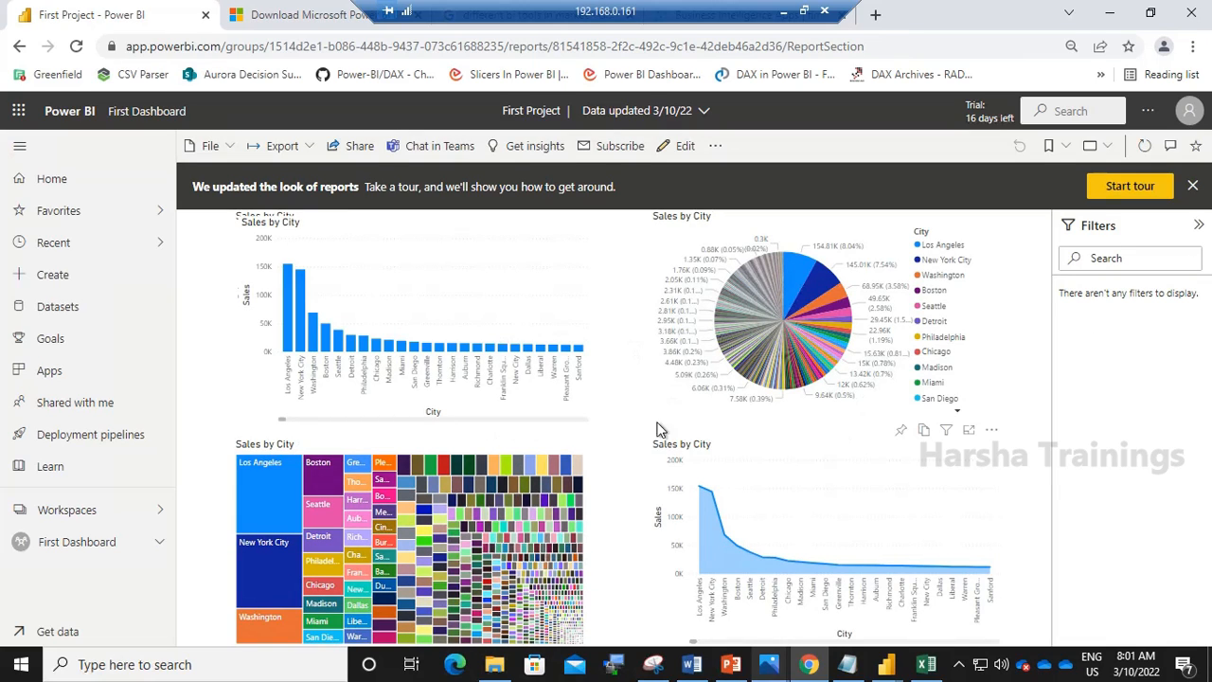
pyautogui.click(358, 152)
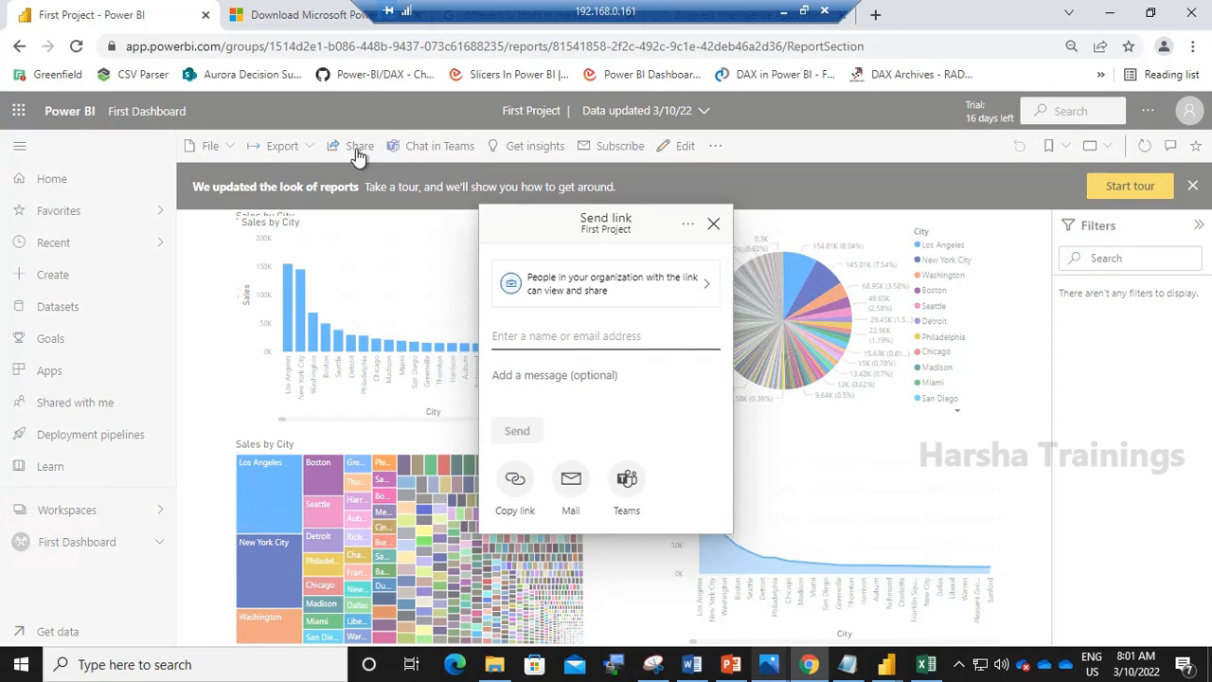
pyautogui.click(714, 227)
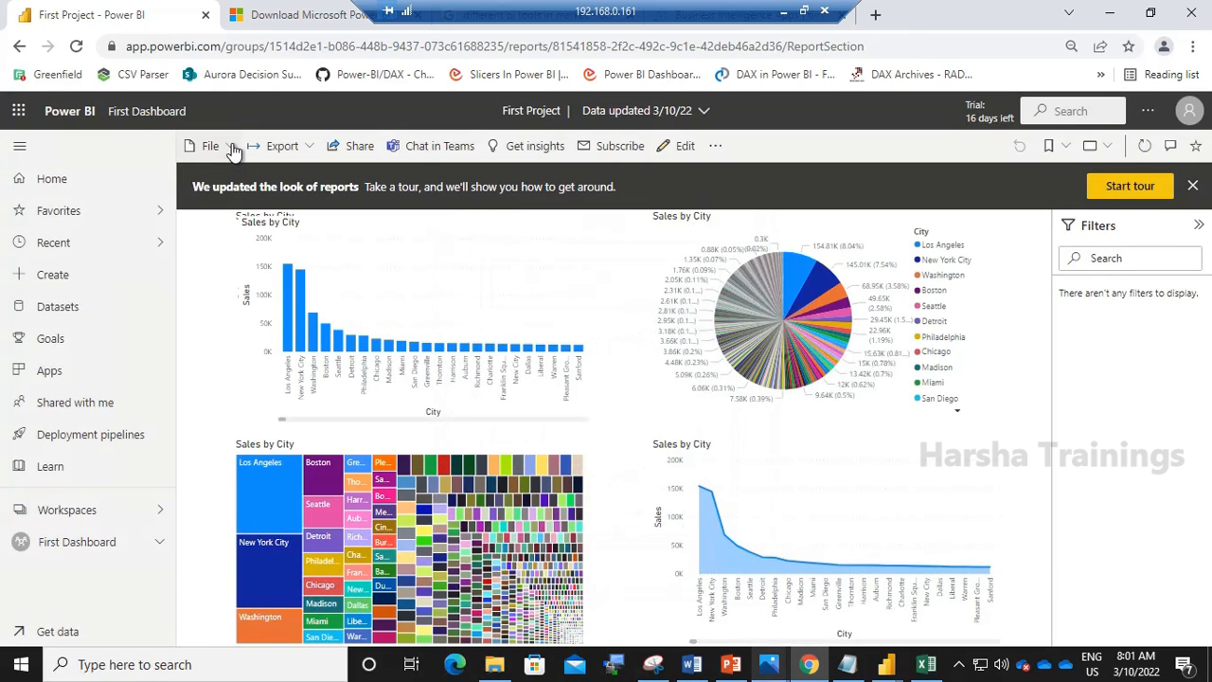
# - Review the report's permissions on the Direct access page, then return to the First Dashboard workspace
pyautogui.click(231, 149)
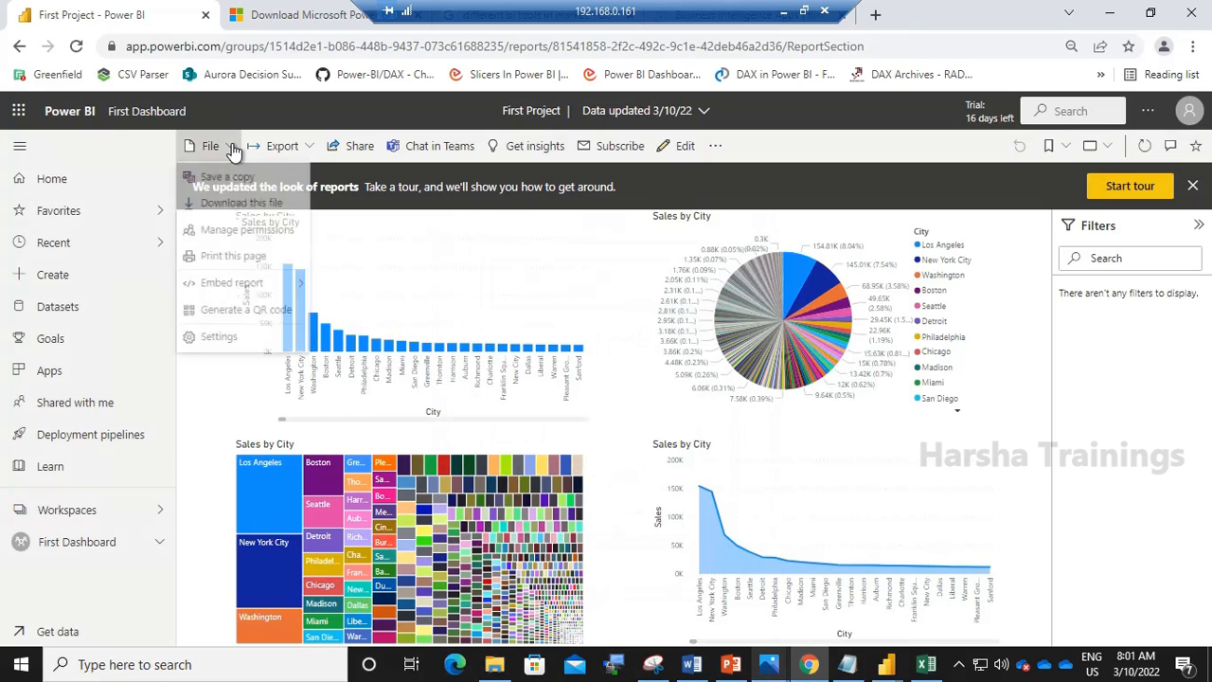
pyautogui.click(232, 239)
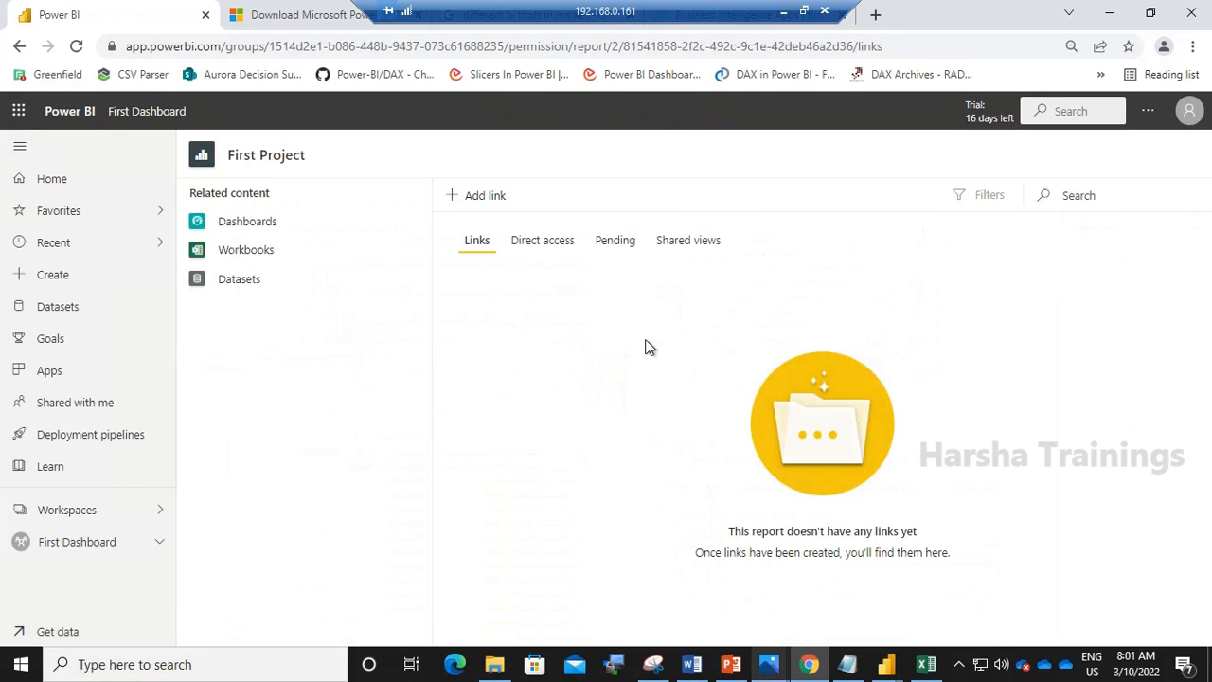
pyautogui.click(524, 240)
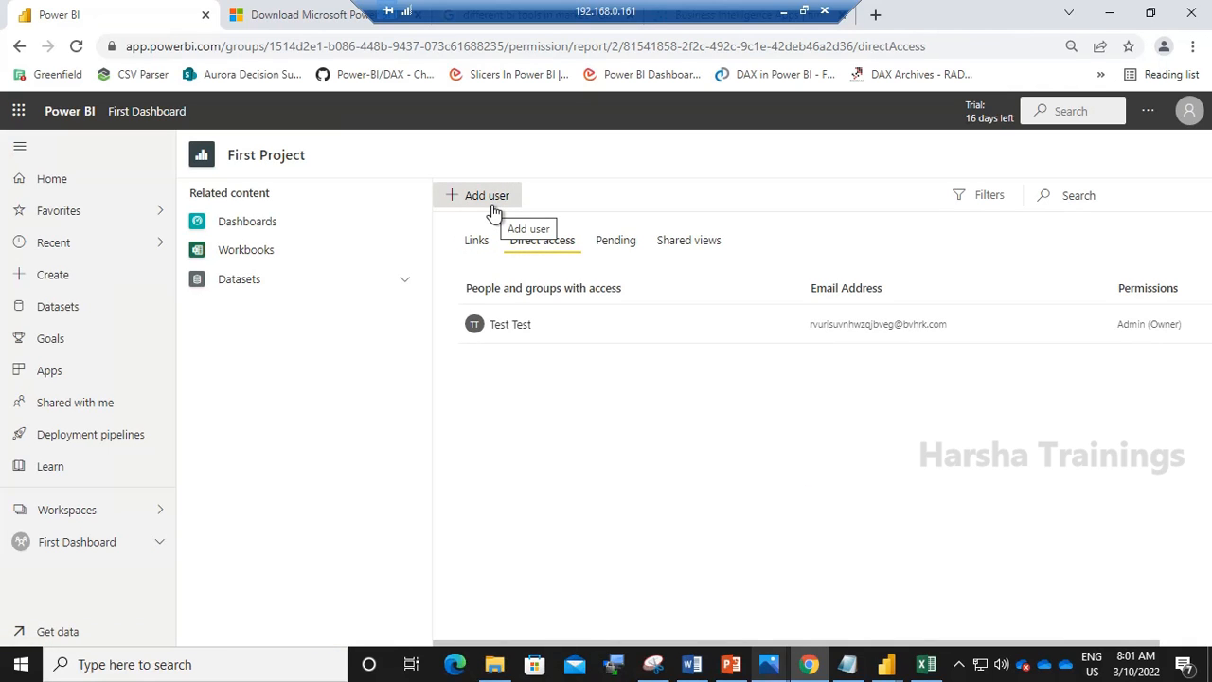
pyautogui.click(98, 557)
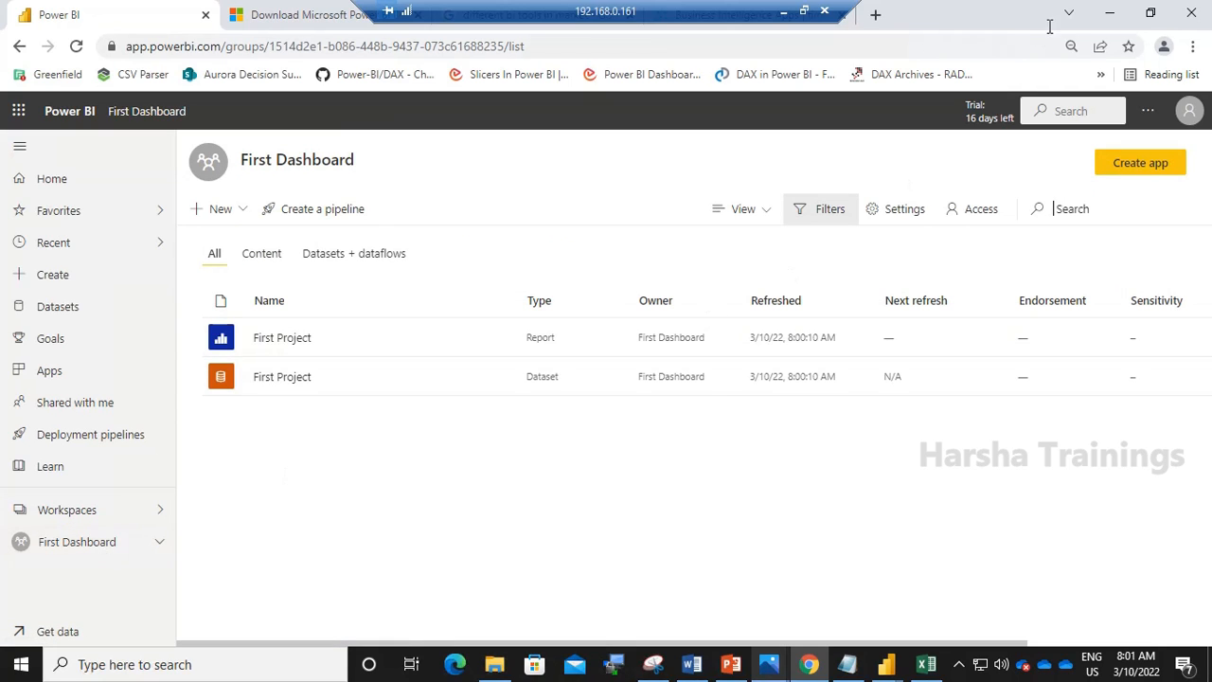
# - Minimize the browser and close the publishing dialog in Power BI Desktop
pyautogui.click(1106, 19)
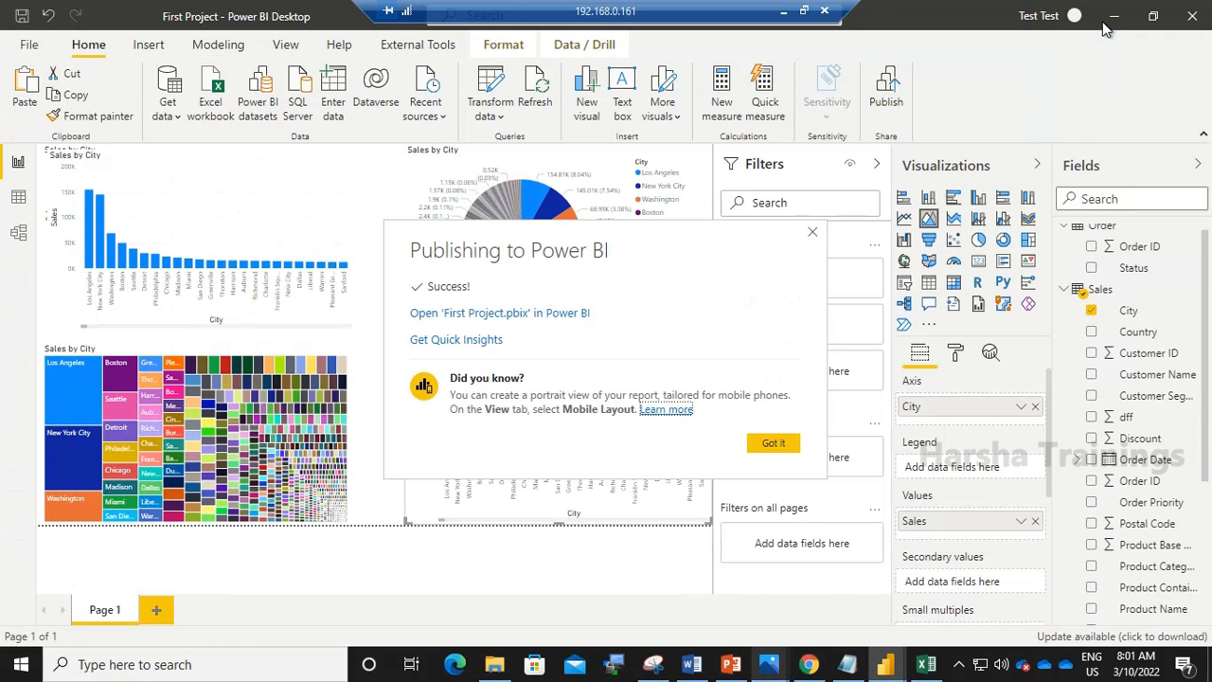
pyautogui.click(811, 233)
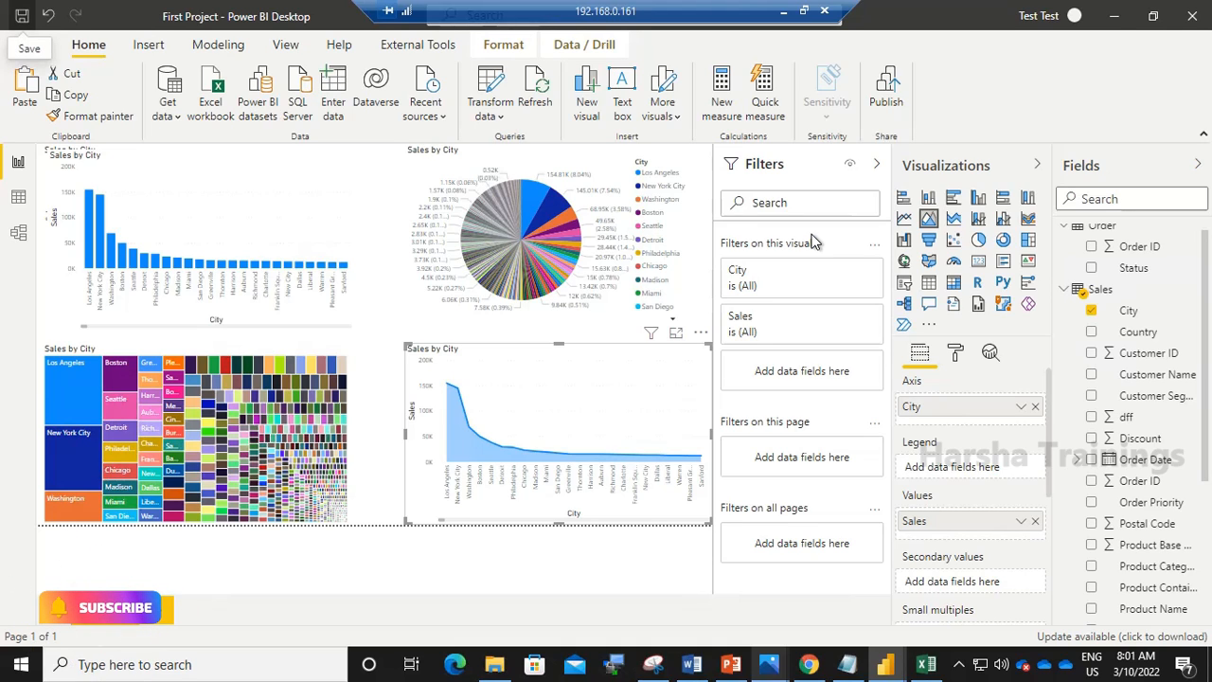
pyautogui.moveTo(636, 442)
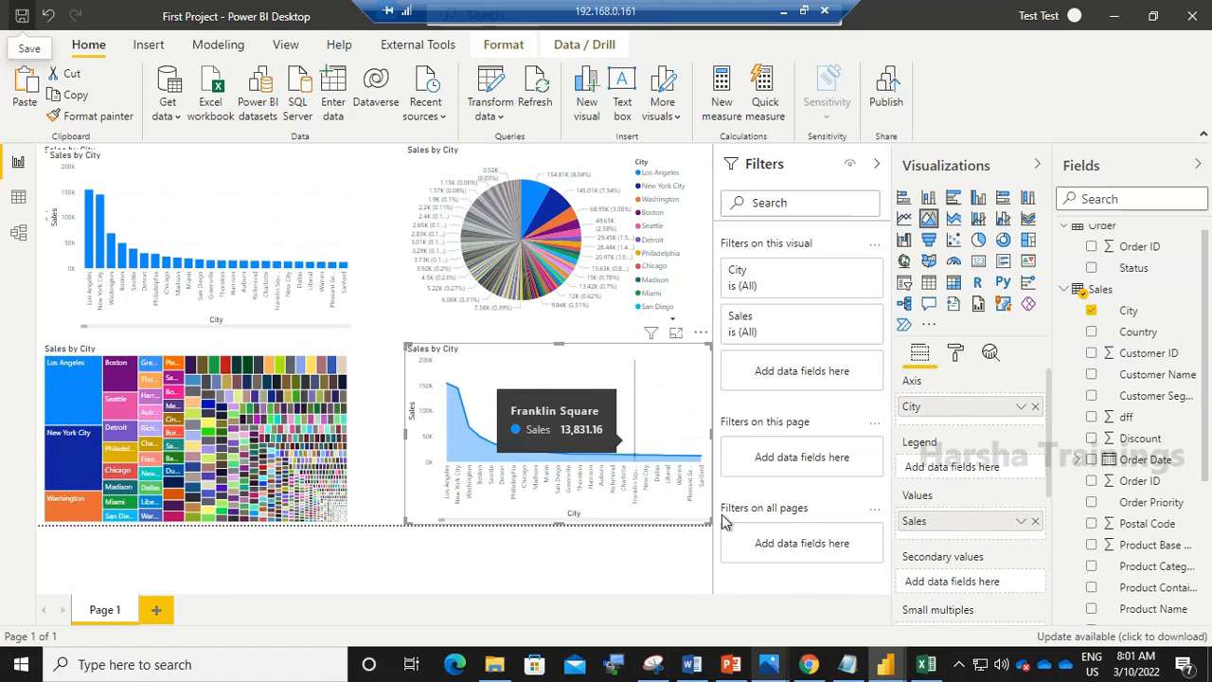
# - Switch to the PowerPoint presentation and bring up the Photos windows
pyautogui.click(730, 665)
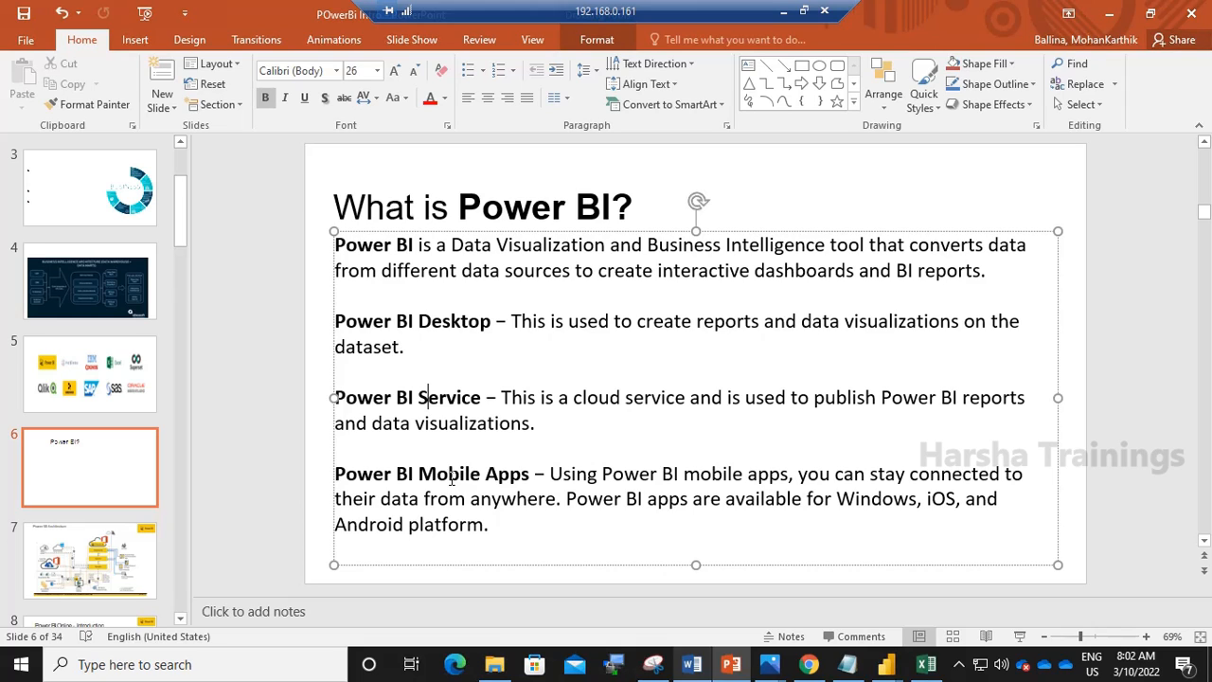
pyautogui.click(773, 666)
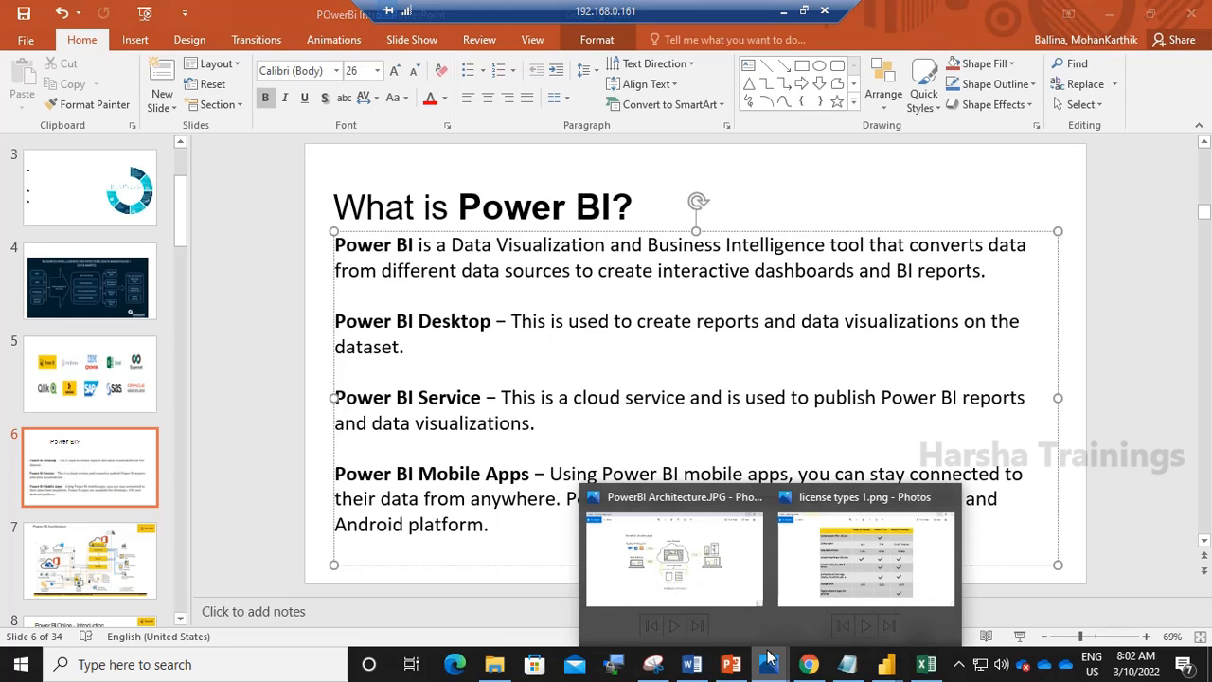